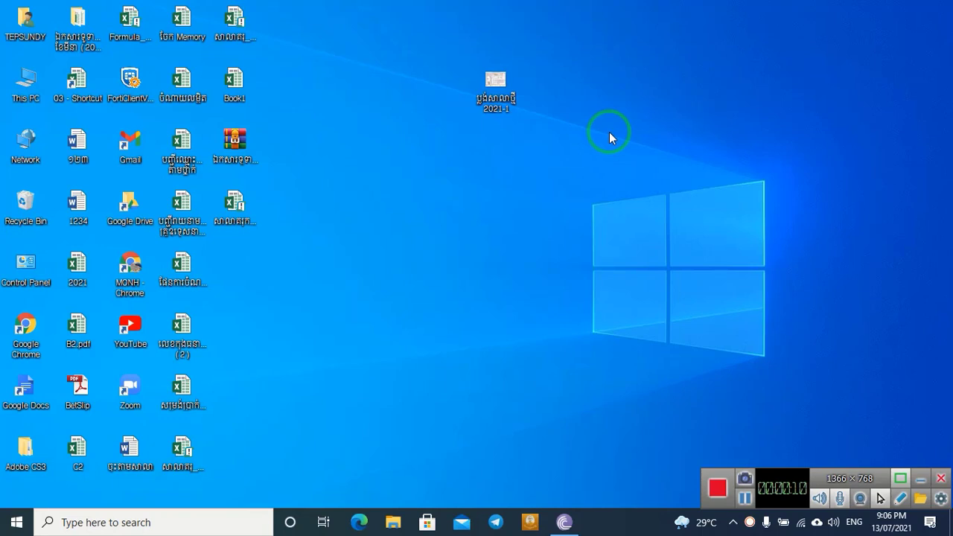
Empty the Recycle Bin, confirming the permanent deletion of its items.
{"action": "right_click", "coordinate": [20, 214]}
{"action": "left_click", "coordinate": [75, 235]}
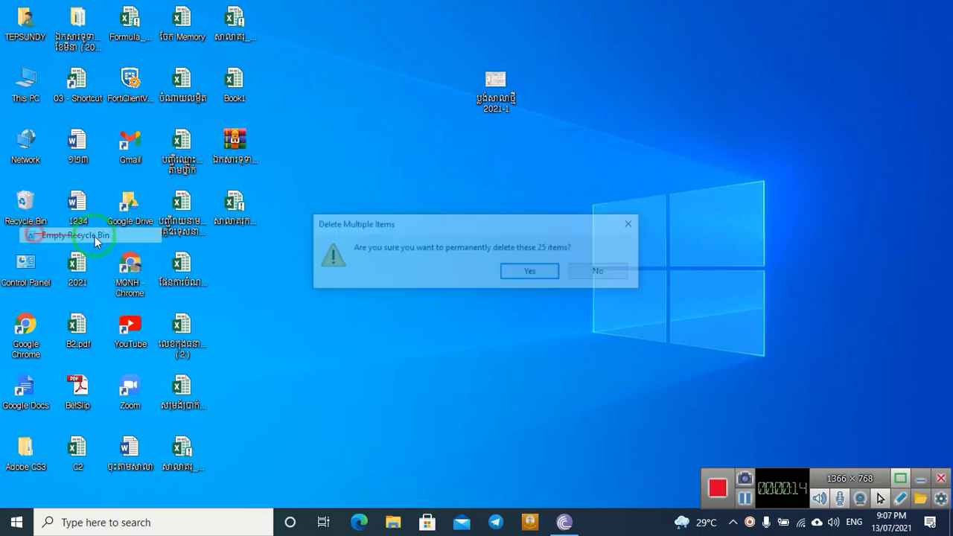
{"action": "left_click", "coordinate": [521, 270]}
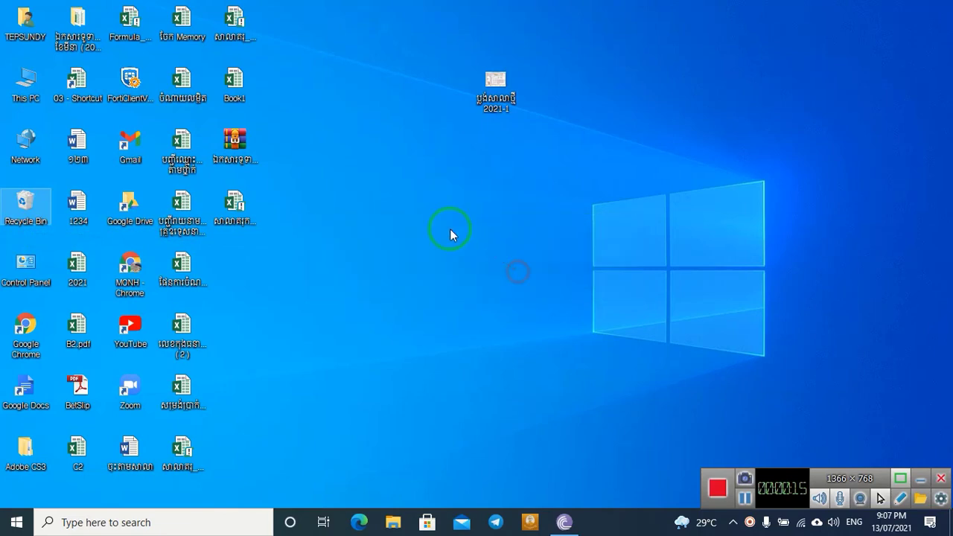
Open the inner FX Draw 5.008.3 folder inside Downloads.
{"action": "double_click", "coordinate": [26, 91]}
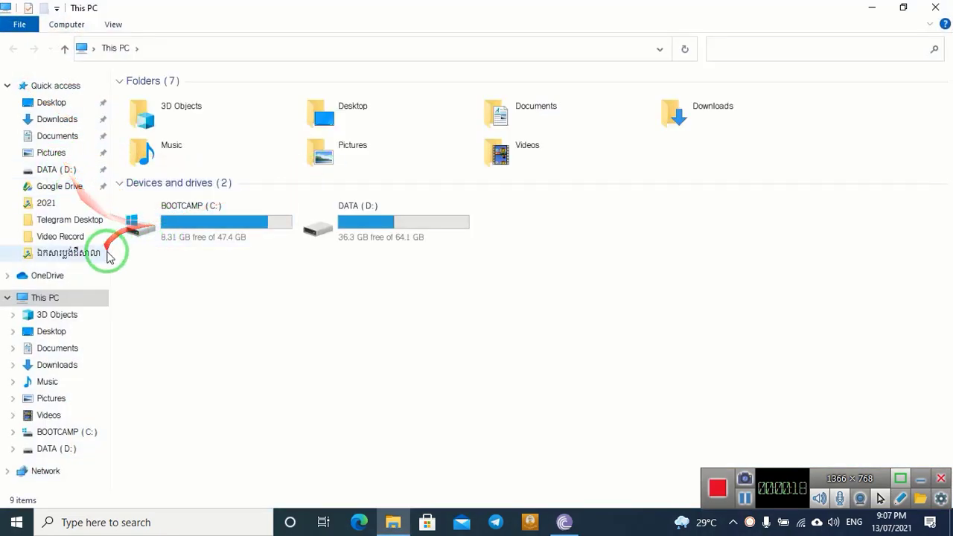
{"action": "left_click", "coordinate": [58, 122]}
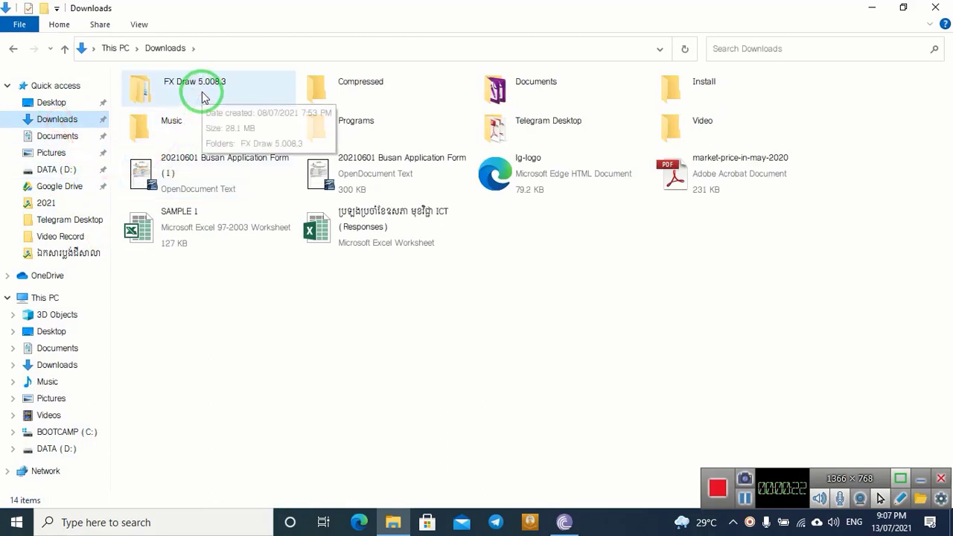
{"action": "double_click", "coordinate": [202, 94]}
{"action": "double_click", "coordinate": [162, 111]}
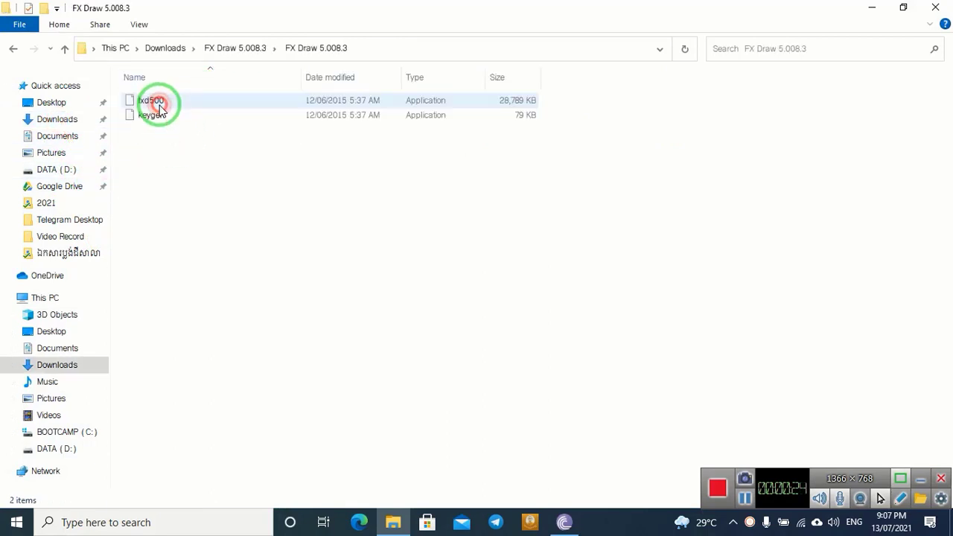
{"action": "left_click", "coordinate": [164, 103]}
{"action": "left_click", "coordinate": [158, 129]}
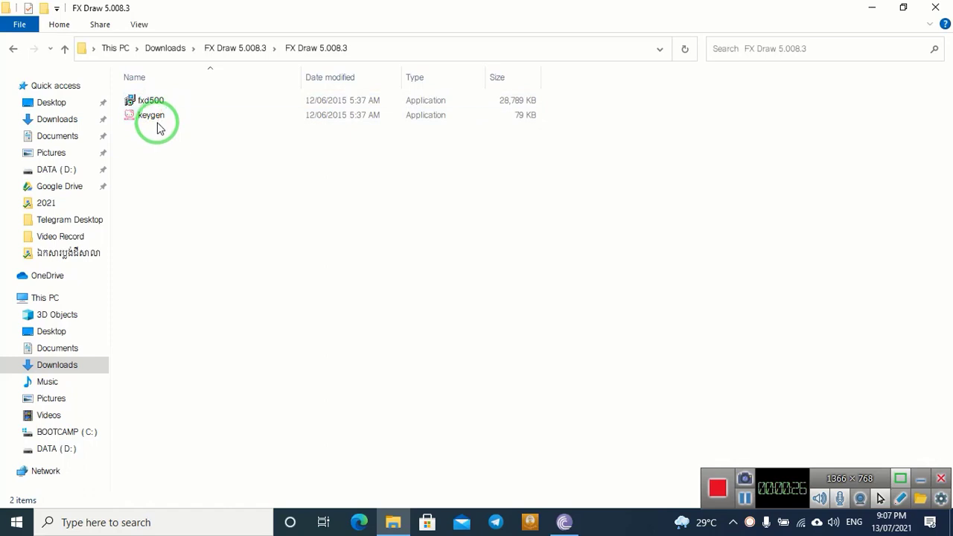
{"action": "left_click", "coordinate": [159, 117]}
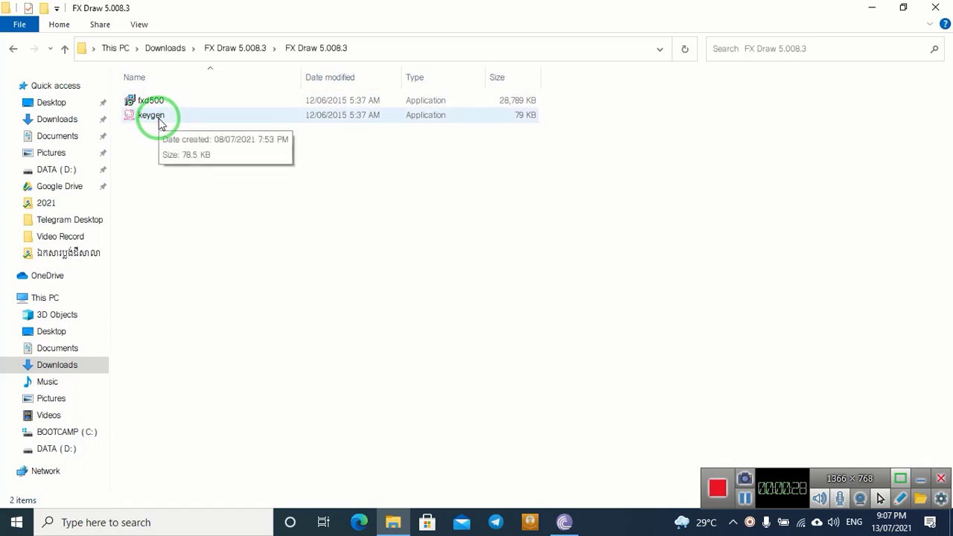
{"action": "left_click", "coordinate": [204, 181]}
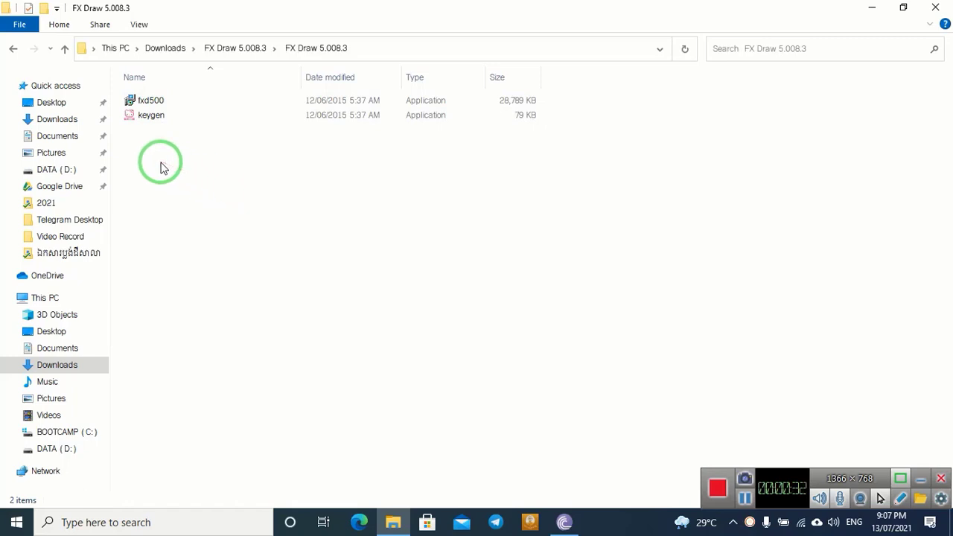
Run the fxd500 installer, accept the licence agreement and continue past the installation notes.
{"action": "left_click", "coordinate": [158, 103]}
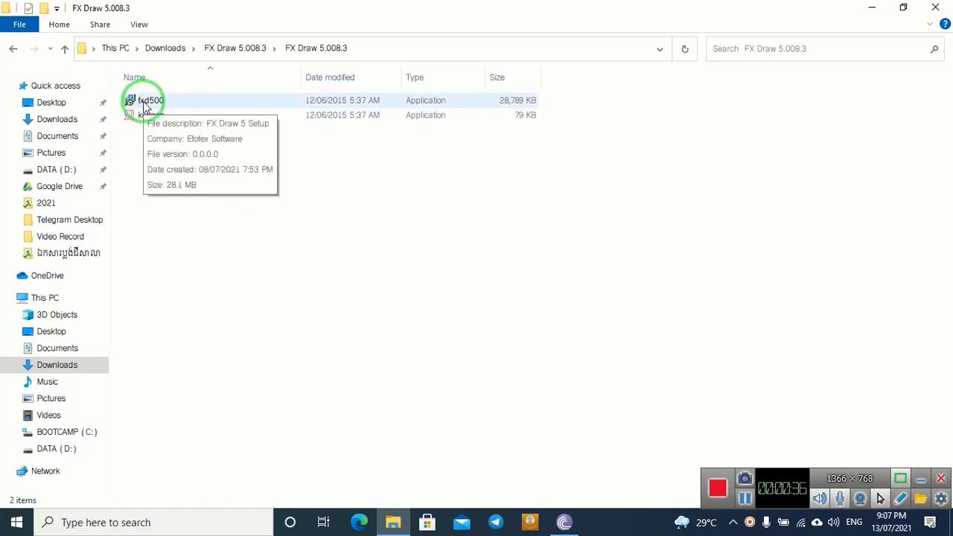
{"action": "left_click", "coordinate": [145, 107]}
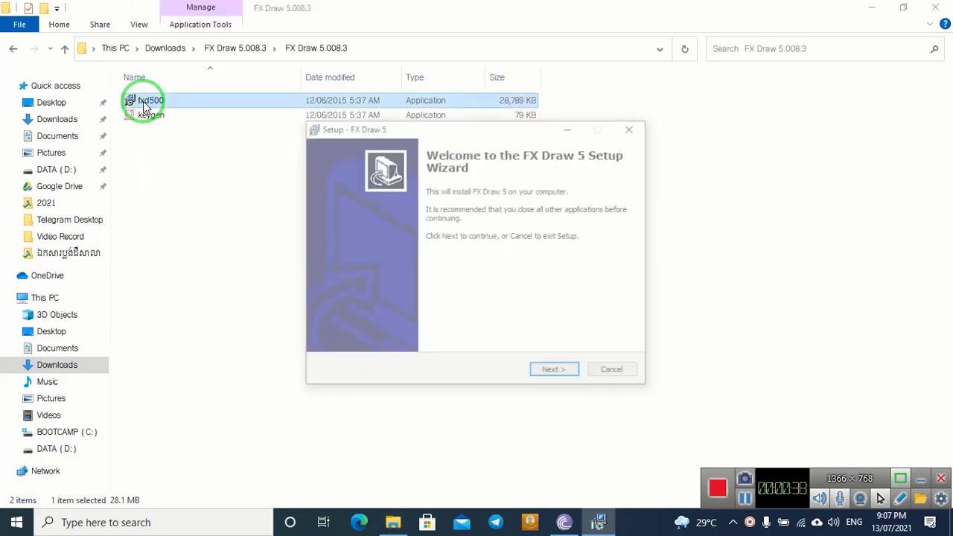
{"action": "left_click", "coordinate": [557, 373]}
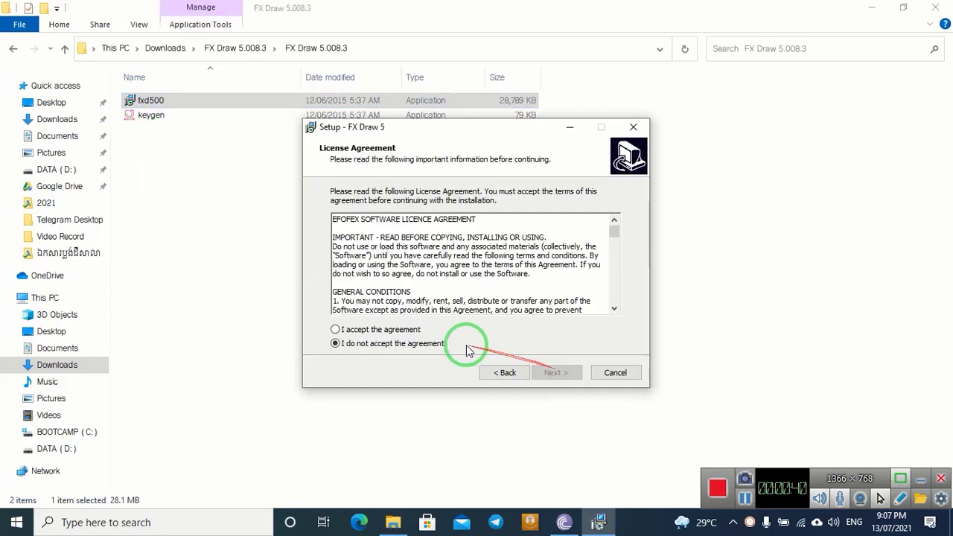
{"action": "left_click", "coordinate": [549, 373]}
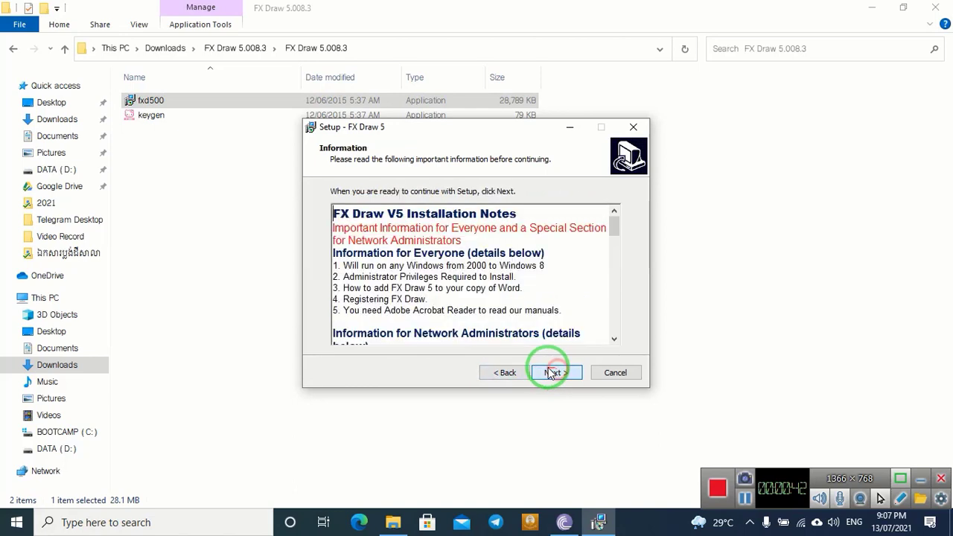
{"action": "left_click", "coordinate": [558, 373]}
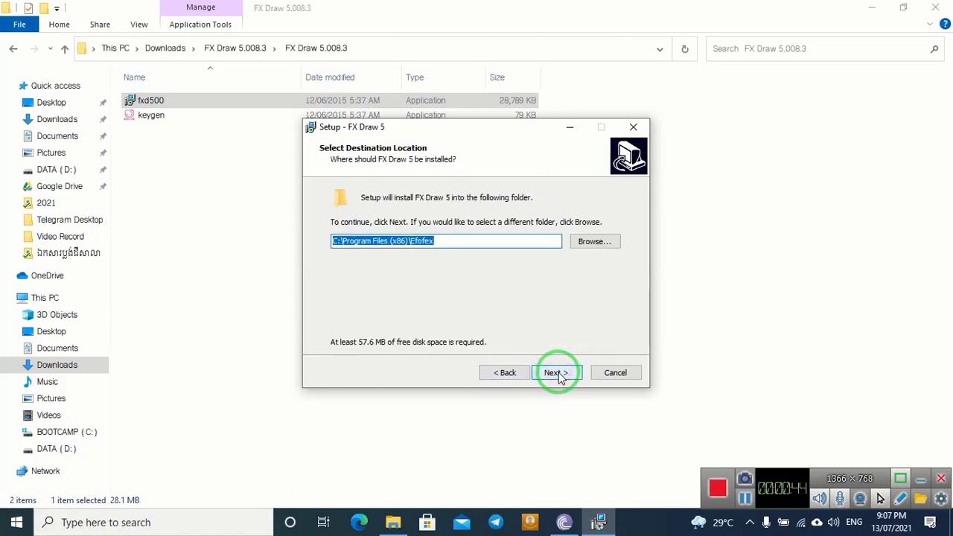
Install FX Draw 5 into C:\Program Files (x86)\Efofex with integration for Word 2007, 2010, 2013 or later, and dismiss the chat notification.
{"action": "left_click", "coordinate": [557, 373]}
{"action": "left_click", "coordinate": [559, 374]}
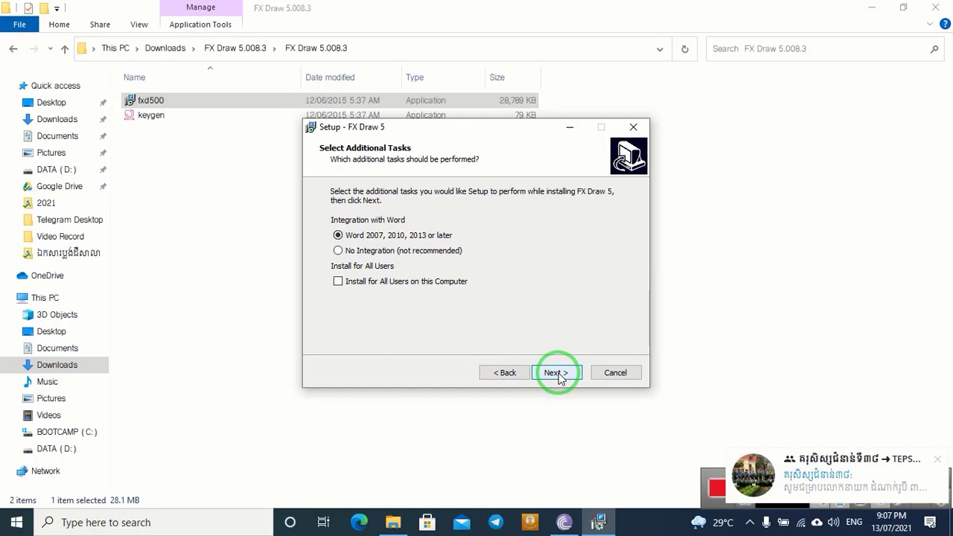
{"action": "left_click", "coordinate": [558, 373]}
{"action": "left_click", "coordinate": [559, 374]}
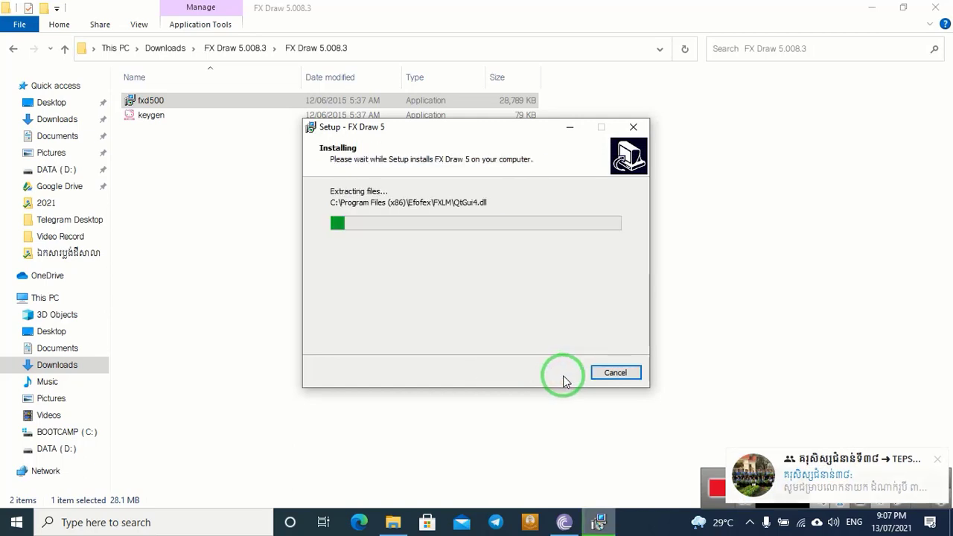
{"action": "left_click", "coordinate": [936, 459]}
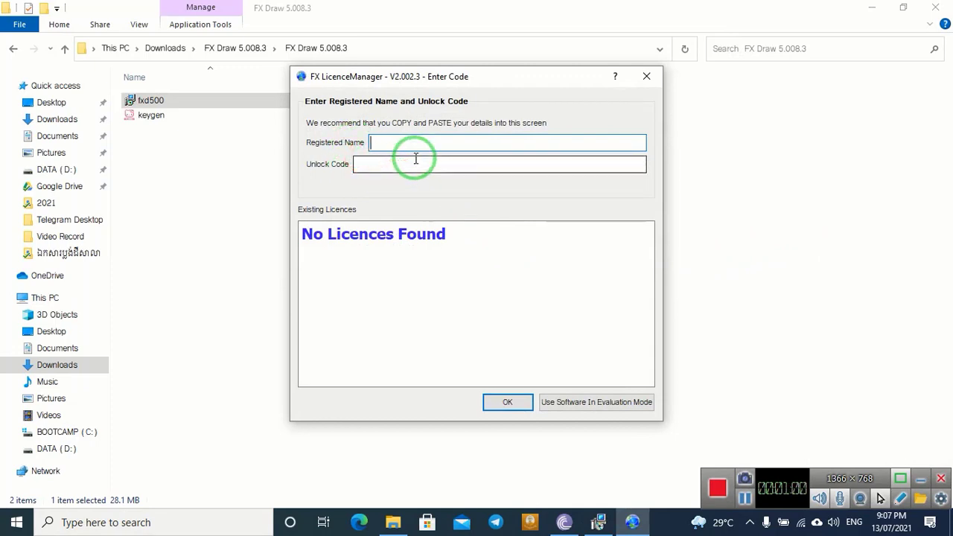
Run the keygen application from the folder and copy the text of its name field.
{"action": "left_click", "coordinate": [135, 123]}
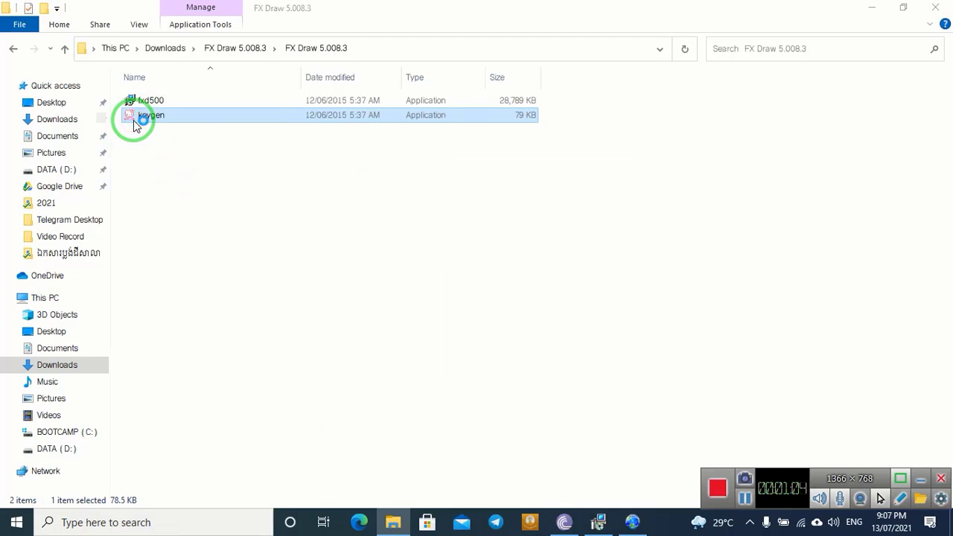
{"action": "double_click", "coordinate": [135, 123]}
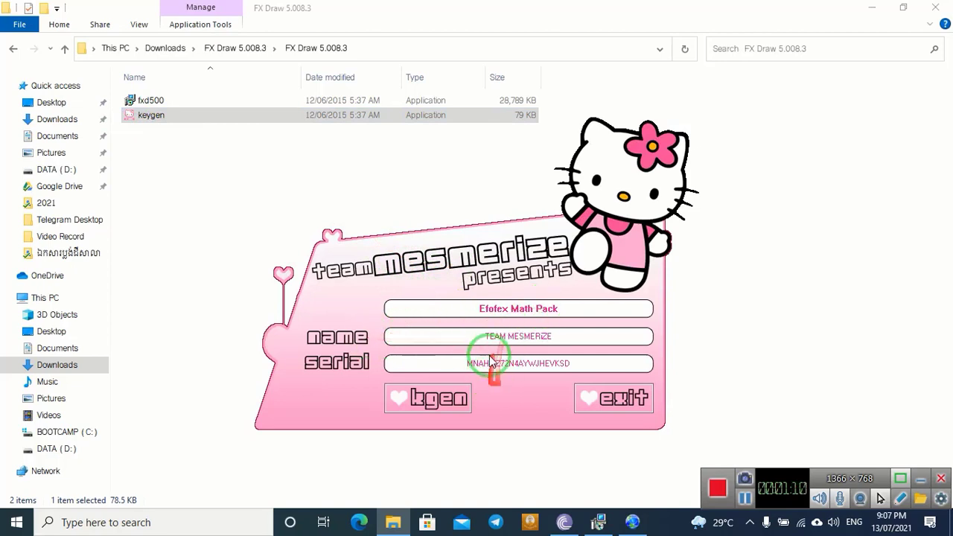
{"action": "left_click_drag", "start_coordinate": [484, 337], "coordinate": [562, 336]}
{"action": "right_click", "coordinate": [562, 335]}
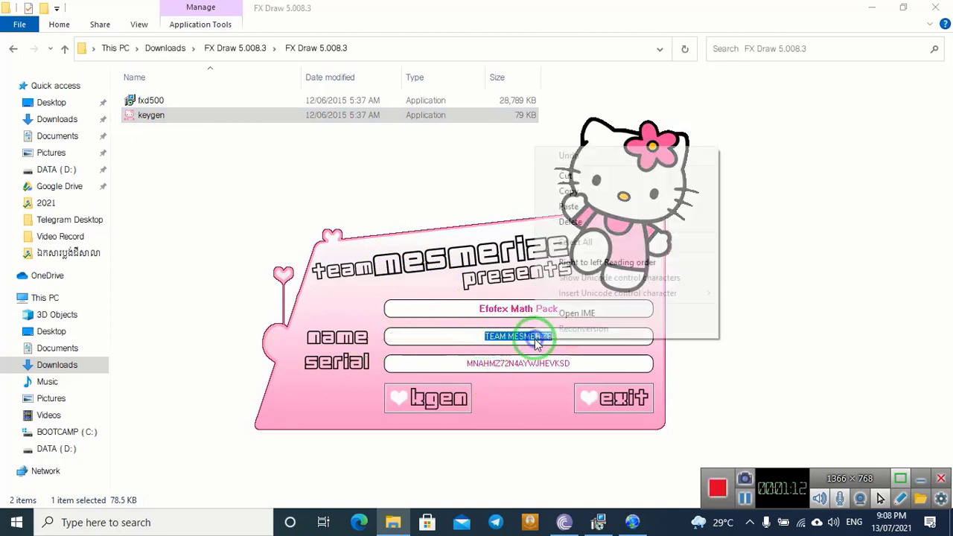
{"action": "left_click", "coordinate": [570, 193]}
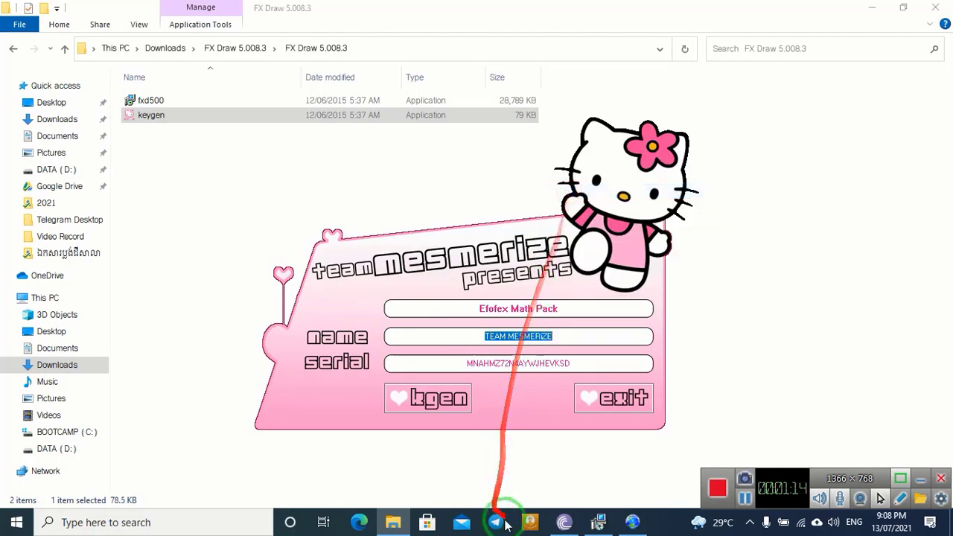
Arrange the open windows side by side and paste the copied name into the licence manager's Registered Name field.
{"action": "left_click", "coordinate": [597, 522]}
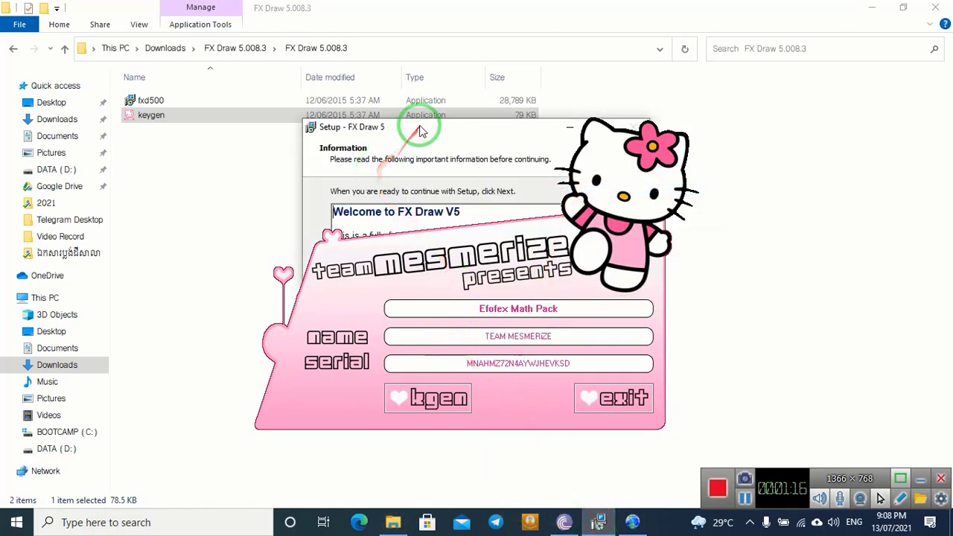
{"action": "left_click_drag", "start_coordinate": [425, 131], "coordinate": [211, 50]}
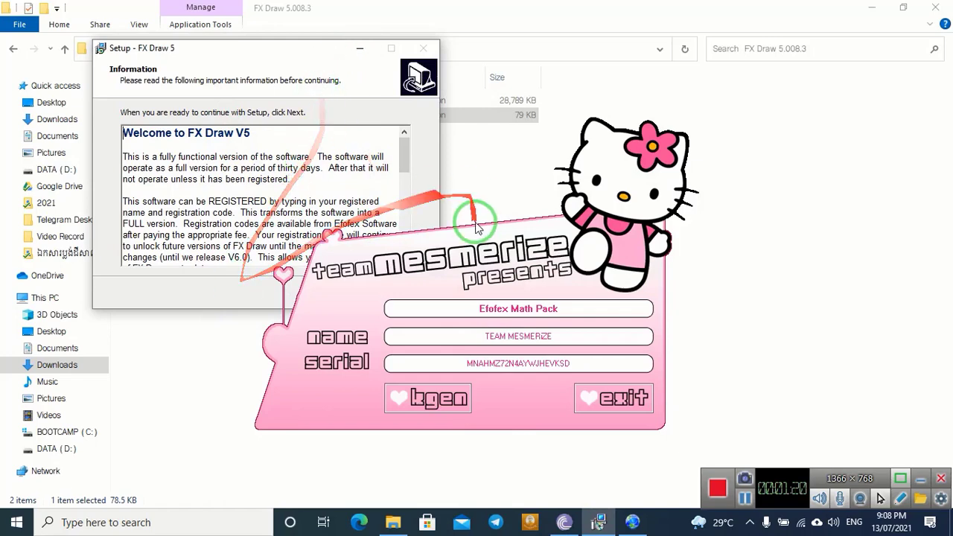
{"action": "left_click_drag", "start_coordinate": [469, 238], "coordinate": [644, 179]}
{"action": "left_click", "coordinate": [346, 294]}
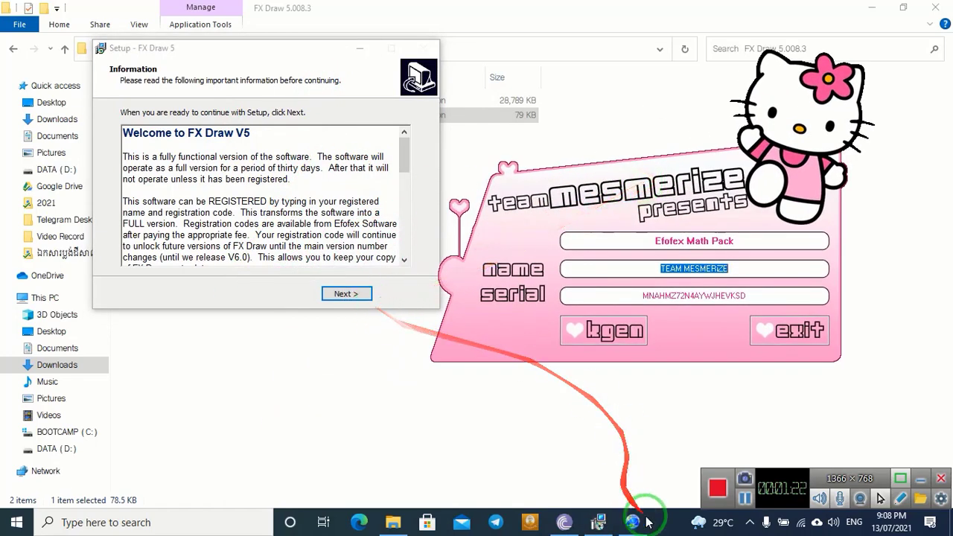
{"action": "left_click", "coordinate": [632, 522]}
{"action": "left_click_drag", "start_coordinate": [415, 86], "coordinate": [240, 63]}
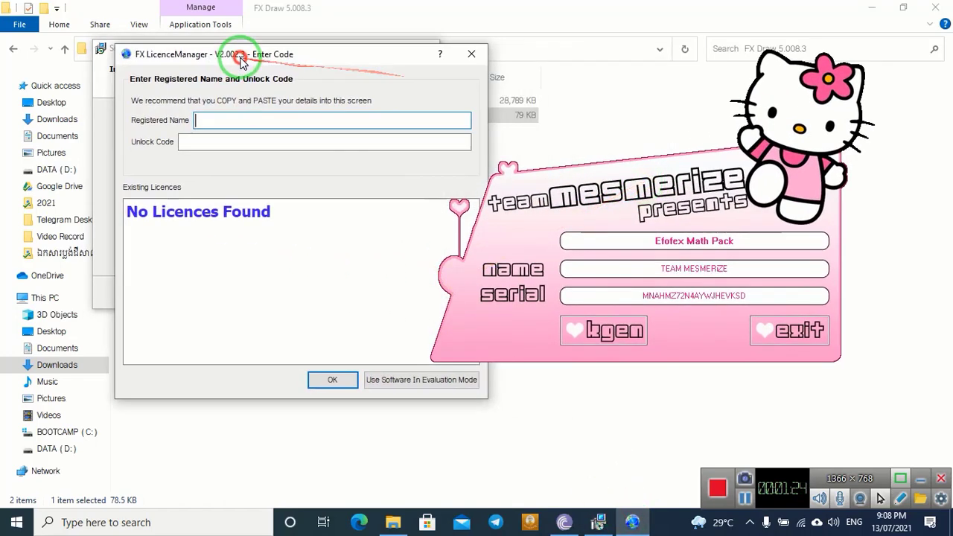
{"action": "right_click", "coordinate": [220, 122]}
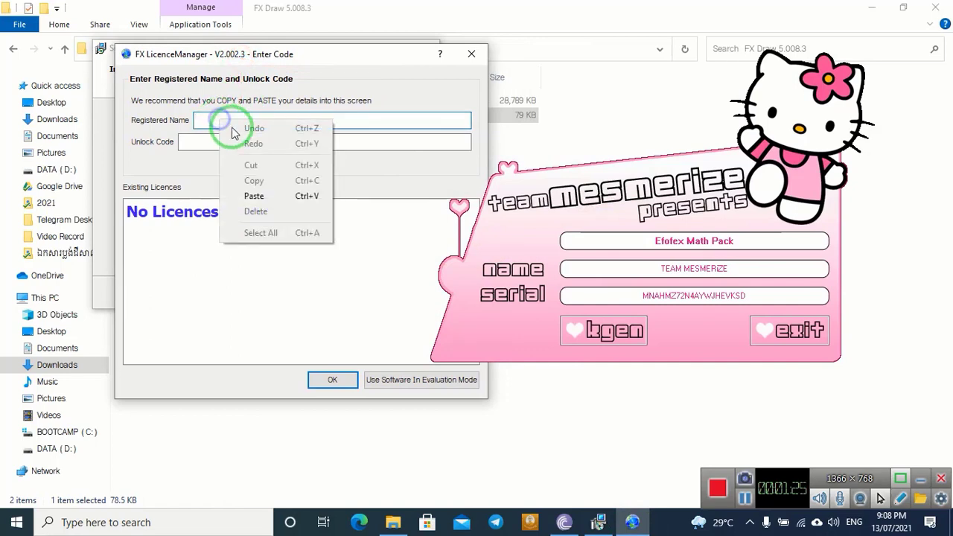
{"action": "left_click", "coordinate": [253, 195]}
Copy the serial into the licence manager's Unlock Code field and confirm the registration details.
{"action": "left_click_drag", "start_coordinate": [635, 297], "coordinate": [717, 301]}
{"action": "right_click", "coordinate": [718, 298]}
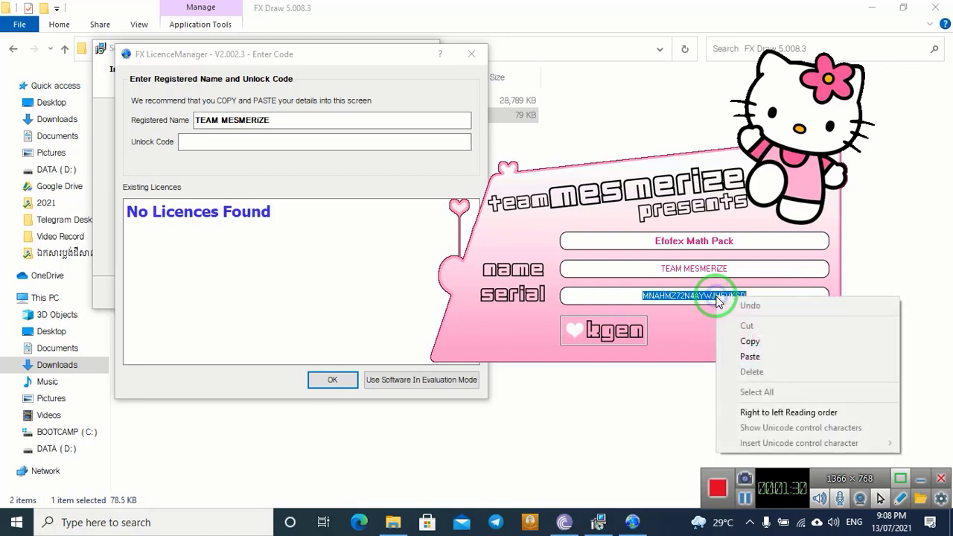
{"action": "left_click", "coordinate": [749, 341]}
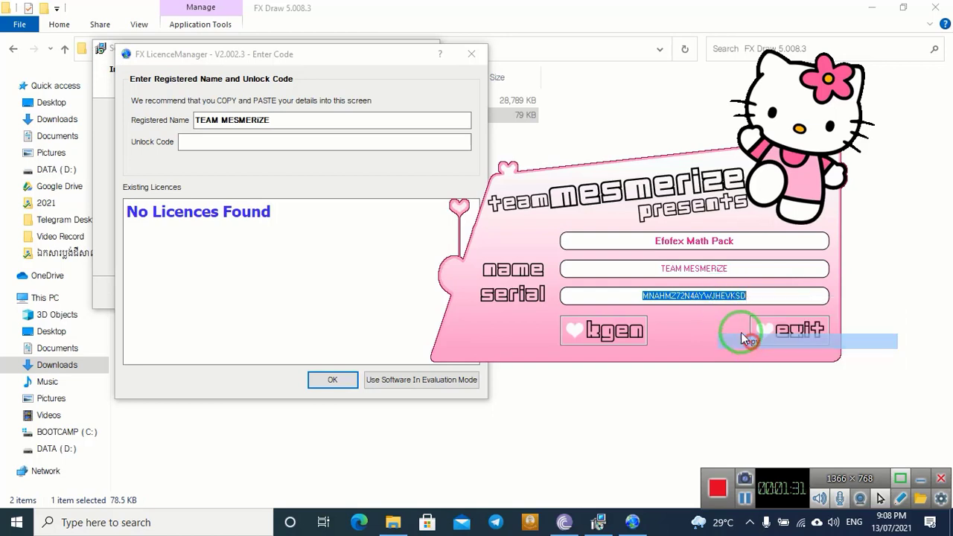
{"action": "left_click", "coordinate": [234, 142]}
{"action": "right_click", "coordinate": [236, 142]}
{"action": "left_click", "coordinate": [283, 222]}
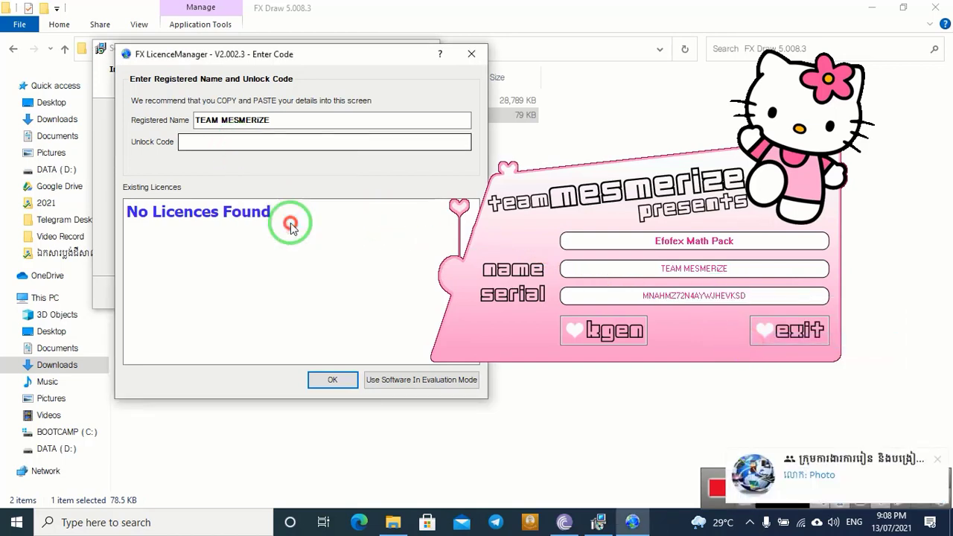
{"action": "left_click", "coordinate": [332, 380]}
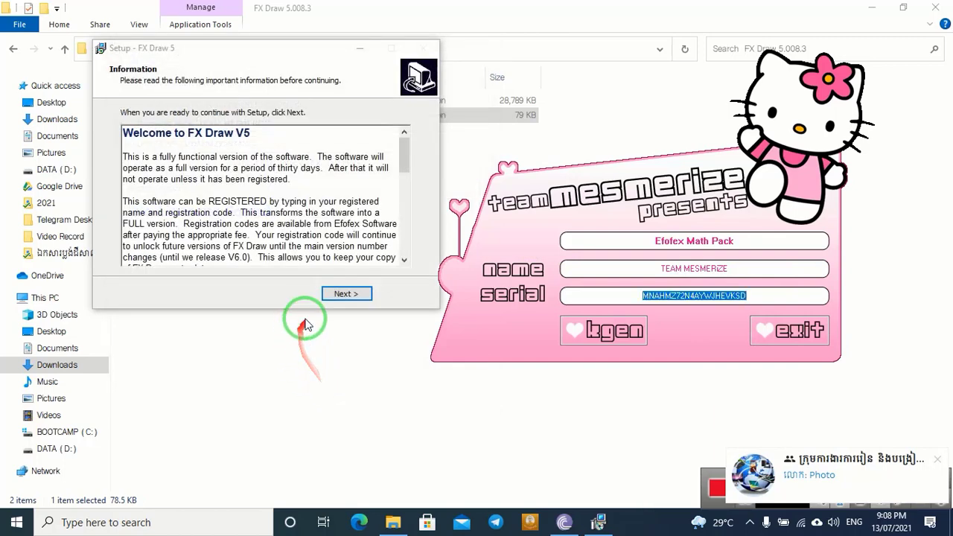
Exit the keygen application and finish the FX Draw 5 setup wizard.
{"action": "left_click", "coordinate": [798, 332]}
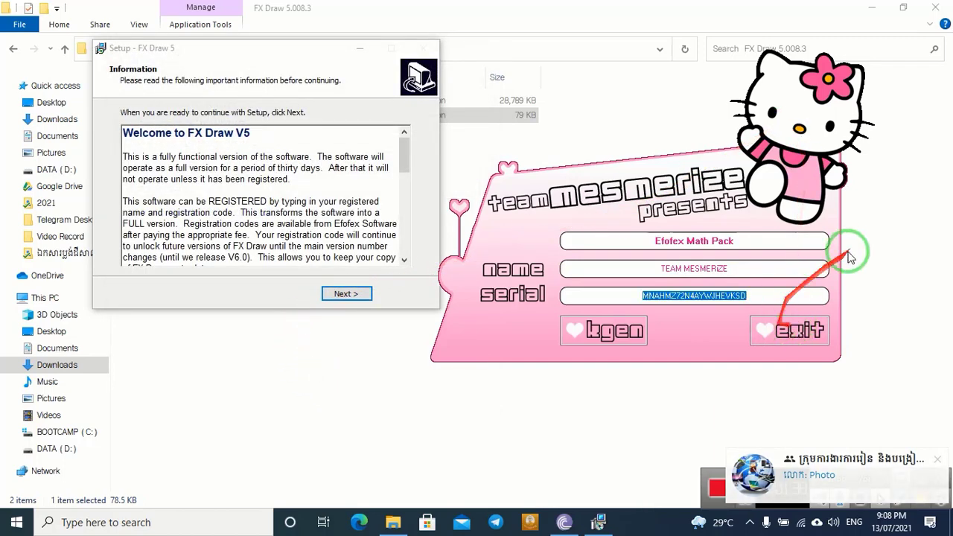
{"action": "left_click", "coordinate": [798, 332]}
{"action": "left_click", "coordinate": [335, 294]}
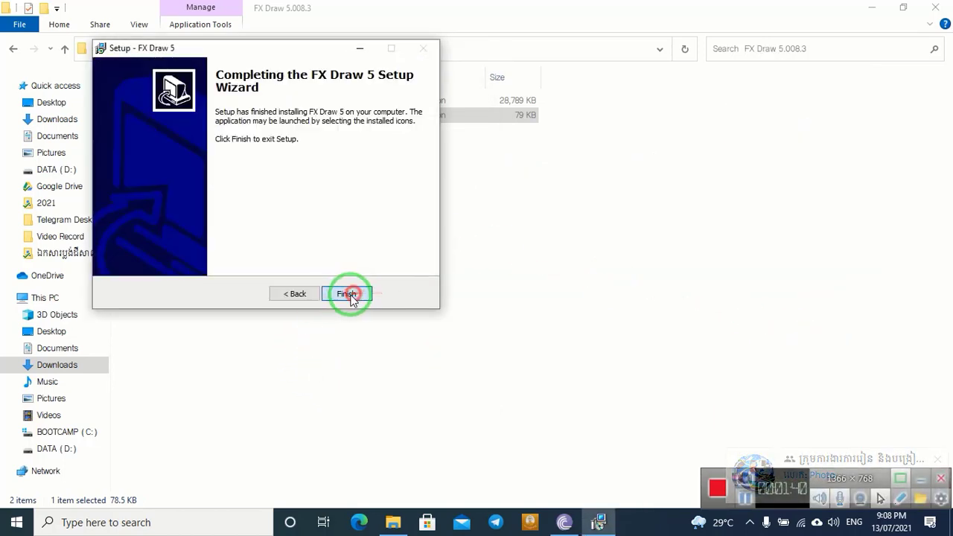
{"action": "left_click", "coordinate": [345, 295]}
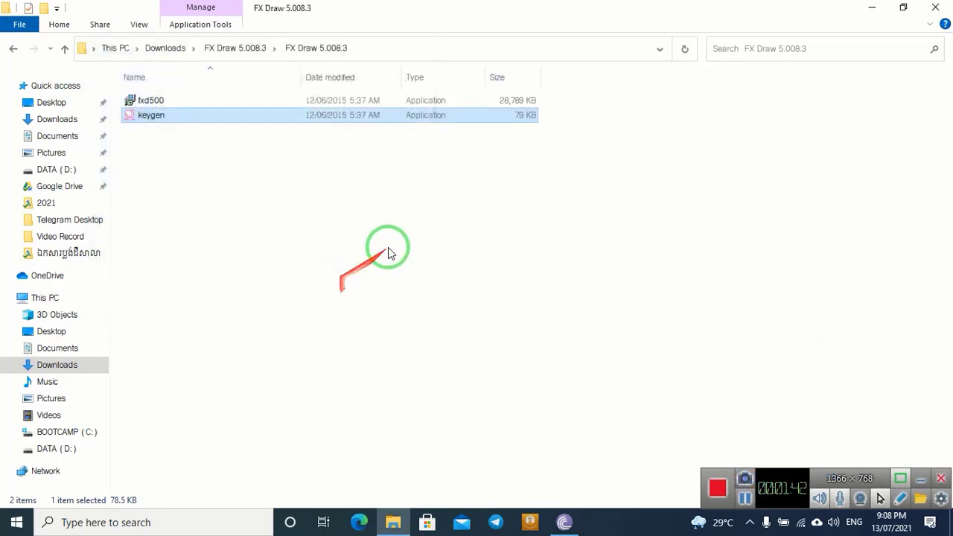
Close the File Explorer window and launch FX Draw 5 from the recently added programs.
{"action": "left_click", "coordinate": [936, 8]}
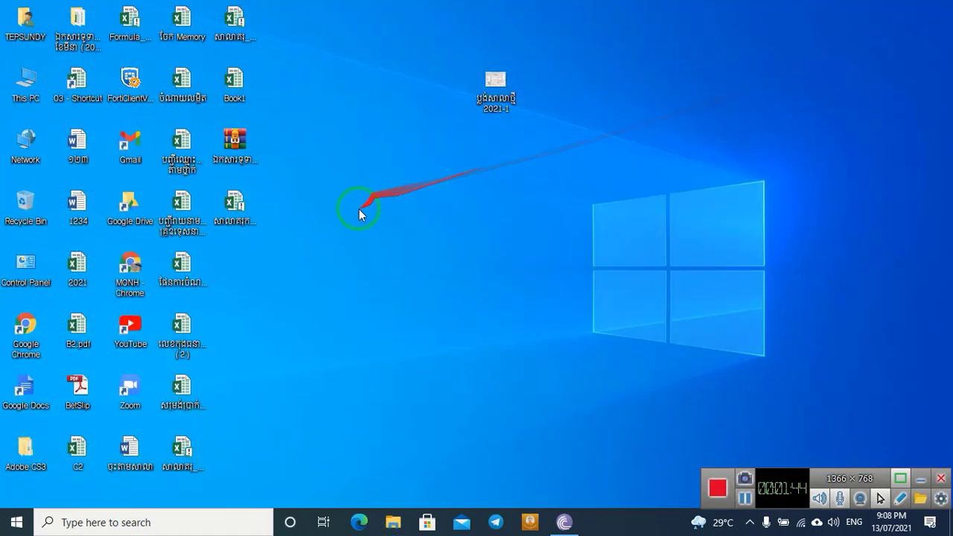
{"action": "left_click", "coordinate": [17, 522]}
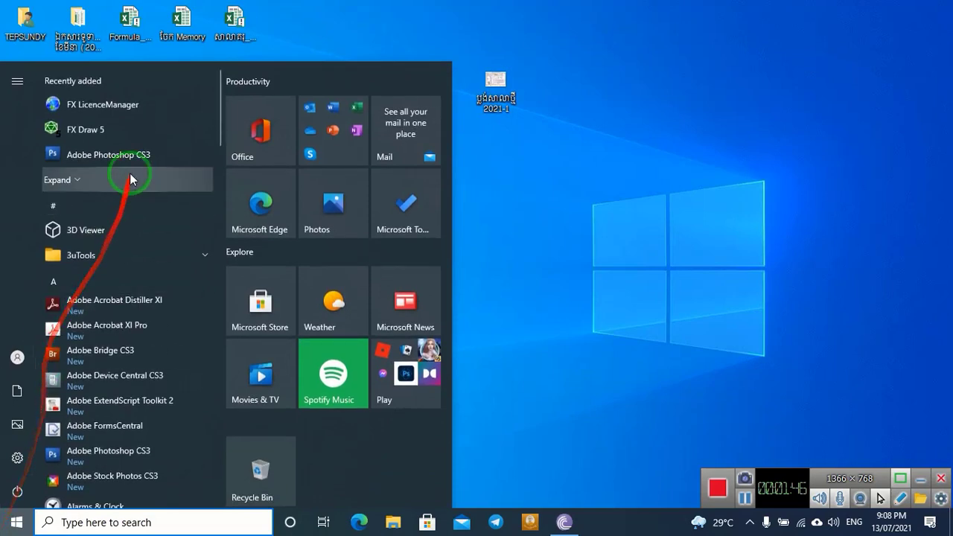
{"action": "left_click", "coordinate": [86, 129]}
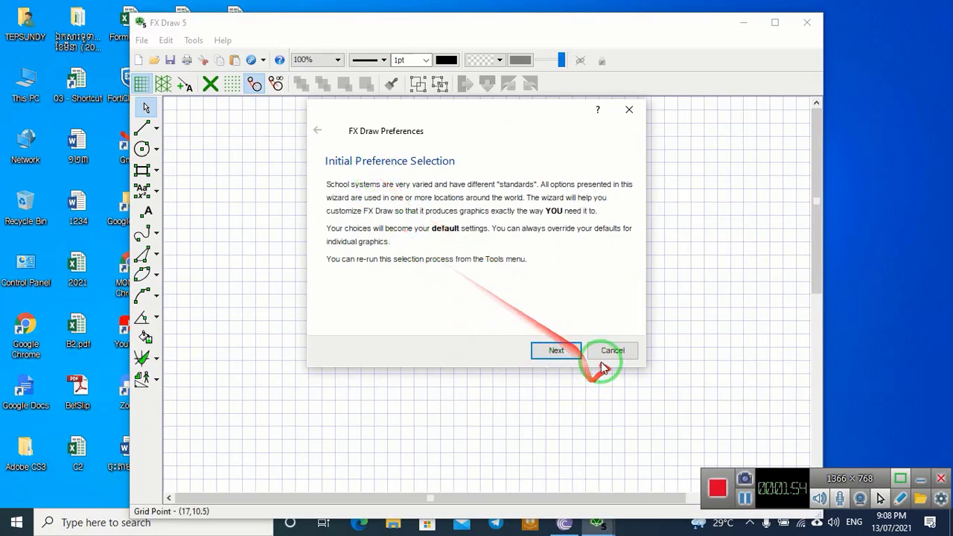
Start the initial preference wizard and keep the default graphing choices, from inequation shading through systems of inequations.
{"action": "left_click", "coordinate": [557, 351]}
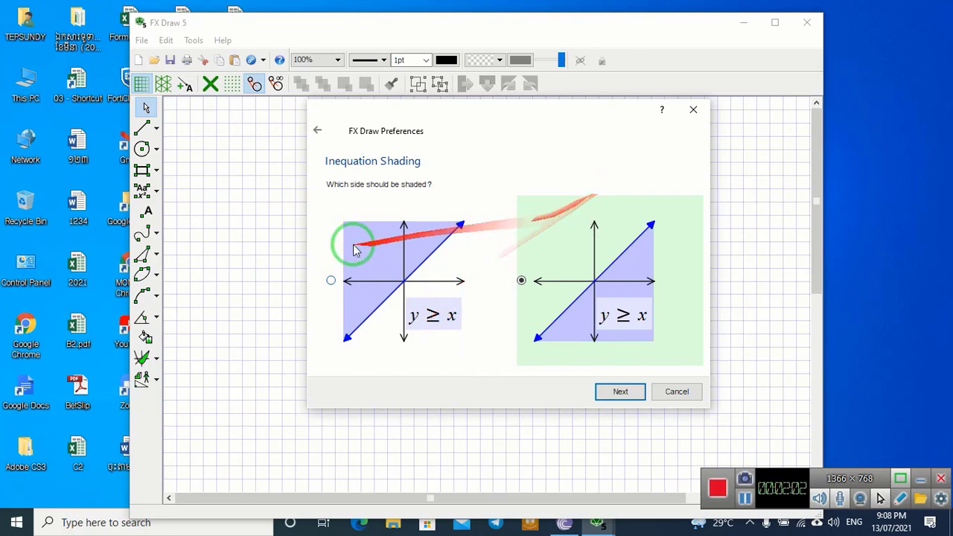
{"action": "left_click", "coordinate": [626, 395]}
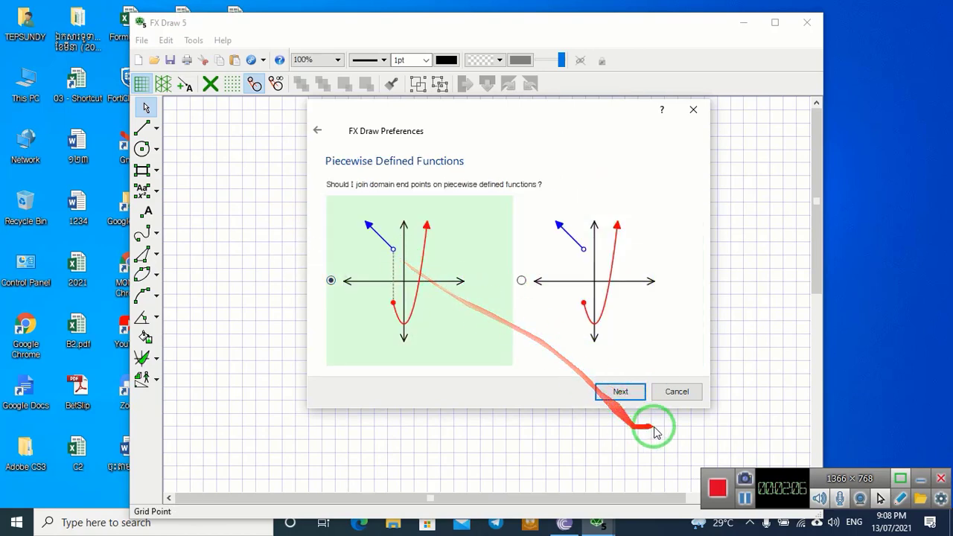
{"action": "left_click", "coordinate": [623, 392]}
{"action": "left_click", "coordinate": [644, 394]}
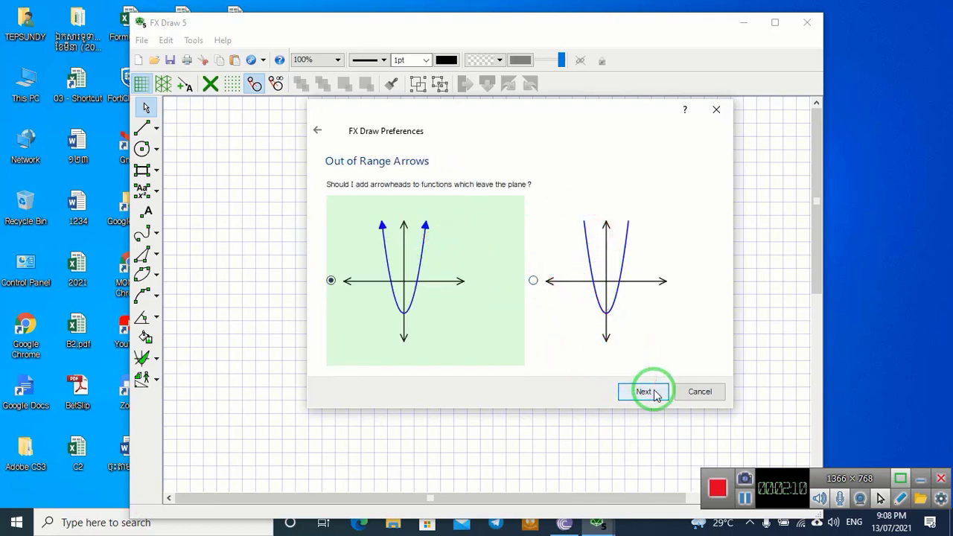
{"action": "left_click", "coordinate": [654, 393]}
{"action": "left_click", "coordinate": [654, 392]}
{"action": "left_click", "coordinate": [655, 392]}
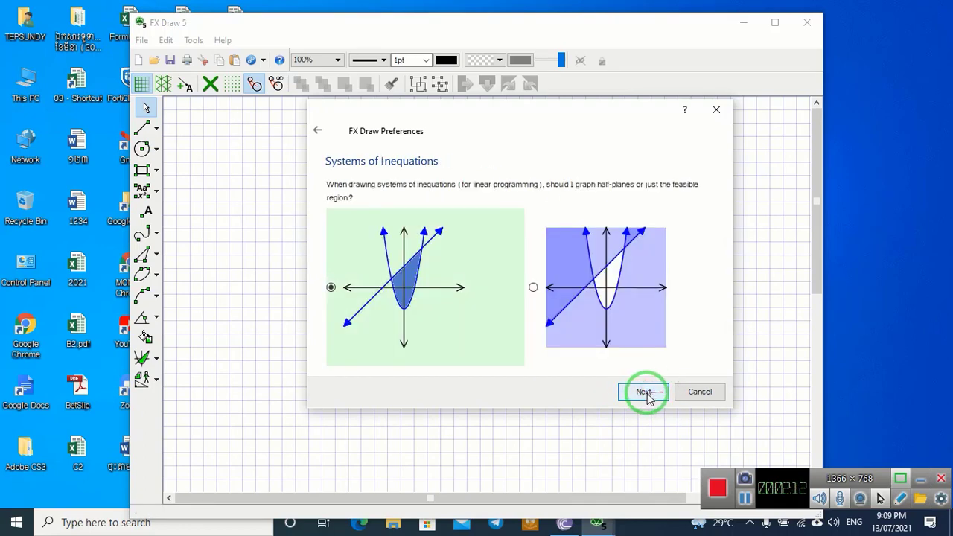
{"action": "left_click", "coordinate": [645, 395]}
{"action": "left_click", "coordinate": [645, 395]}
{"action": "left_click", "coordinate": [645, 392]}
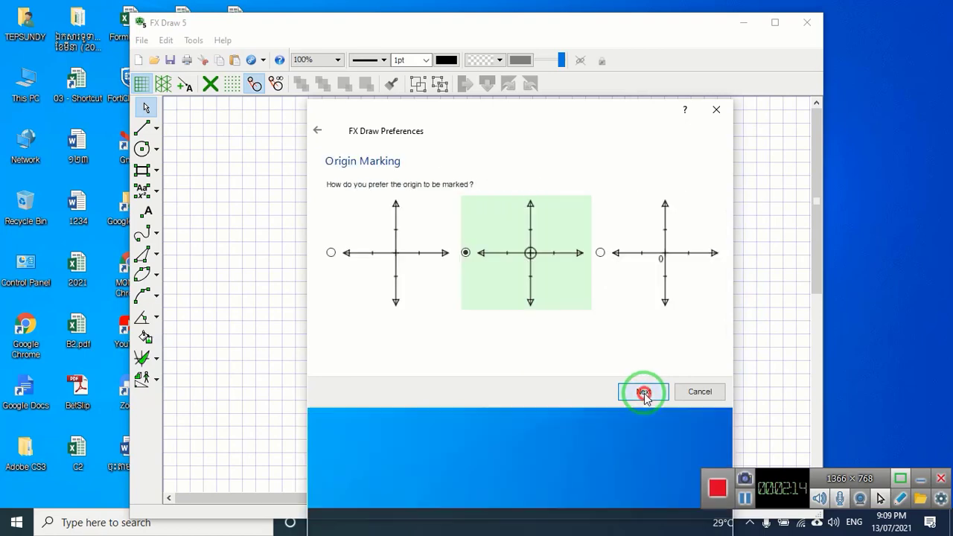
Keep the default origin marking, broken scales and standard equation font preferences.
{"action": "left_click", "coordinate": [641, 391]}
{"action": "left_click_drag", "start_coordinate": [570, 119], "coordinate": [510, 37]}
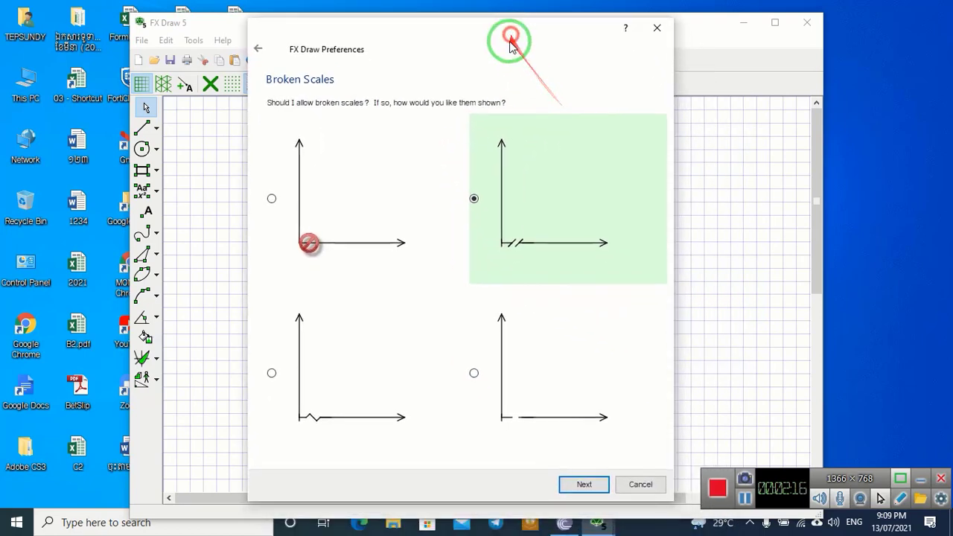
{"action": "left_click", "coordinate": [583, 484]}
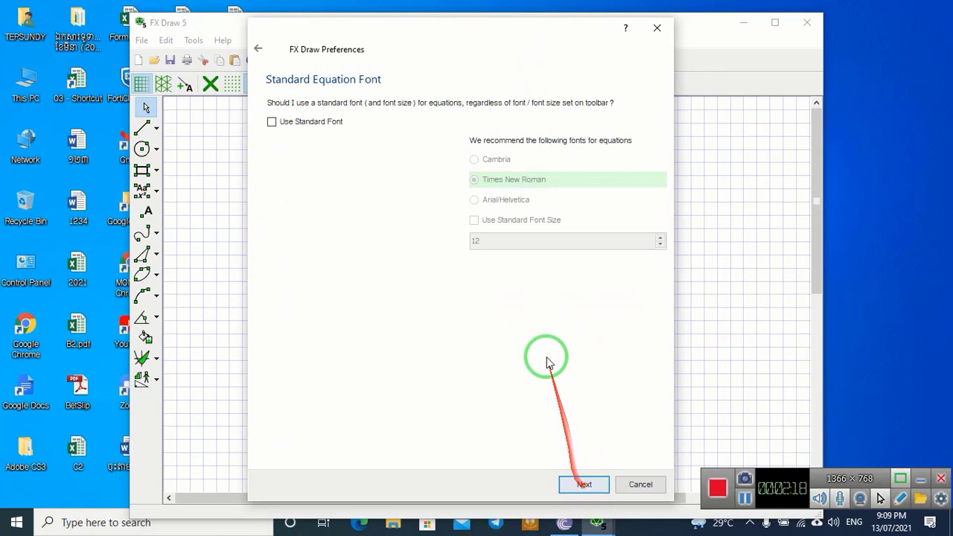
{"action": "left_click", "coordinate": [577, 485]}
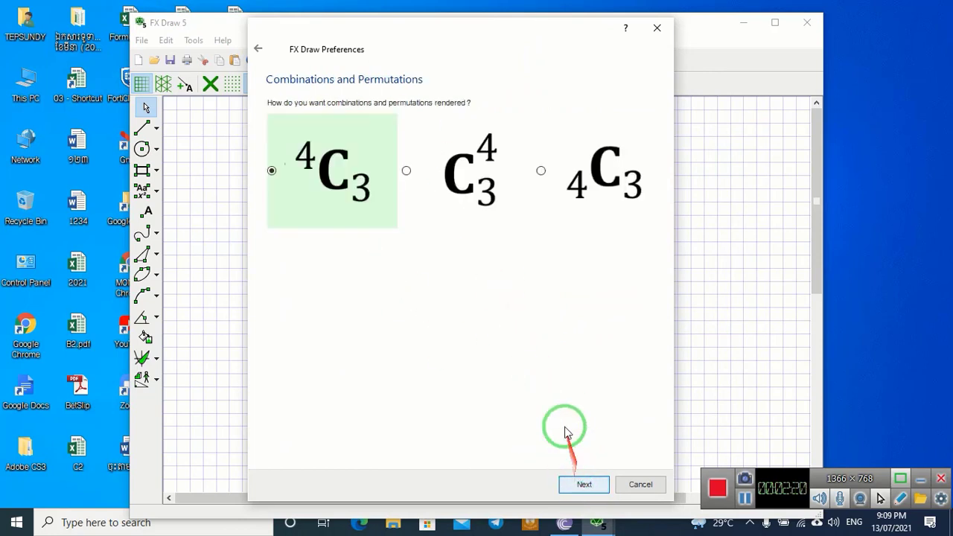
Keep the default combinations and permutations notation and × multiplication sign, and continue through the remaining preference pages.
{"action": "left_click", "coordinate": [587, 484]}
{"action": "left_click", "coordinate": [586, 484]}
{"action": "left_click", "coordinate": [588, 485]}
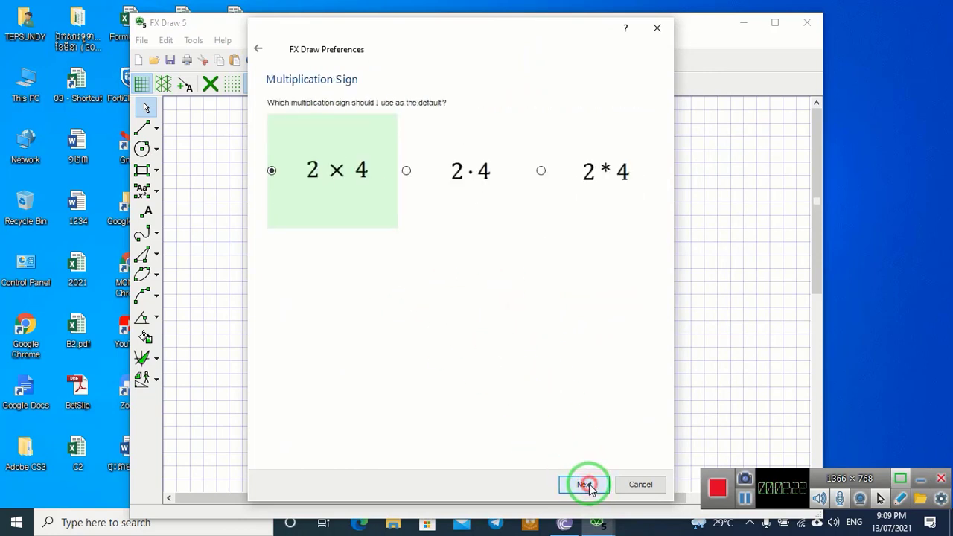
{"action": "left_click", "coordinate": [587, 484]}
{"action": "left_click", "coordinate": [586, 484]}
{"action": "left_click", "coordinate": [588, 485]}
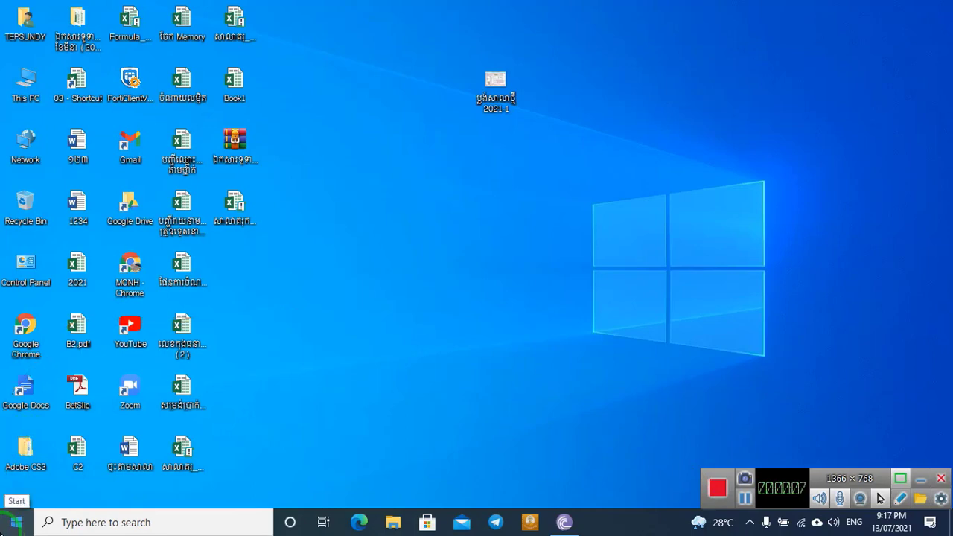
Launch FX Draw 5 from the recently added programs and maximize its window.
{"action": "left_click", "coordinate": [16, 522]}
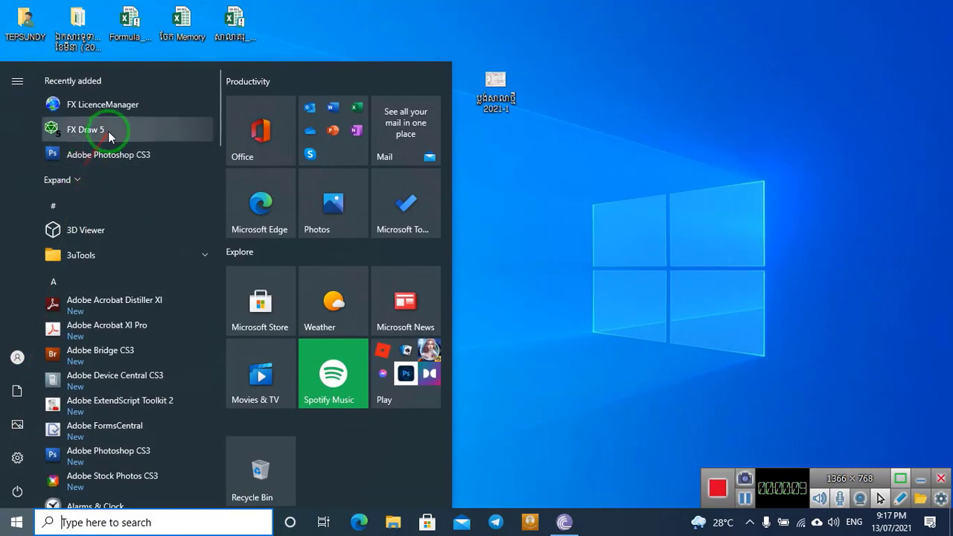
{"action": "left_click", "coordinate": [108, 131]}
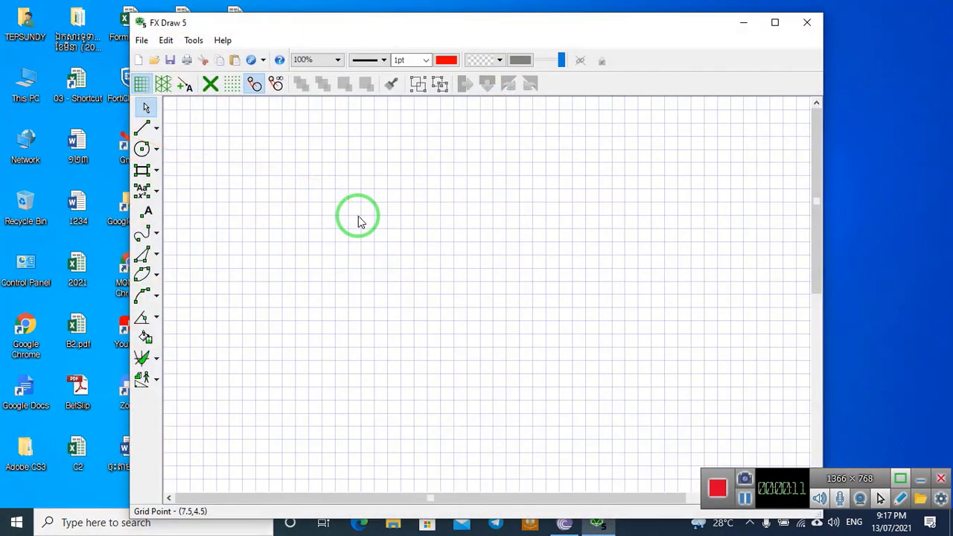
{"action": "left_click", "coordinate": [775, 23]}
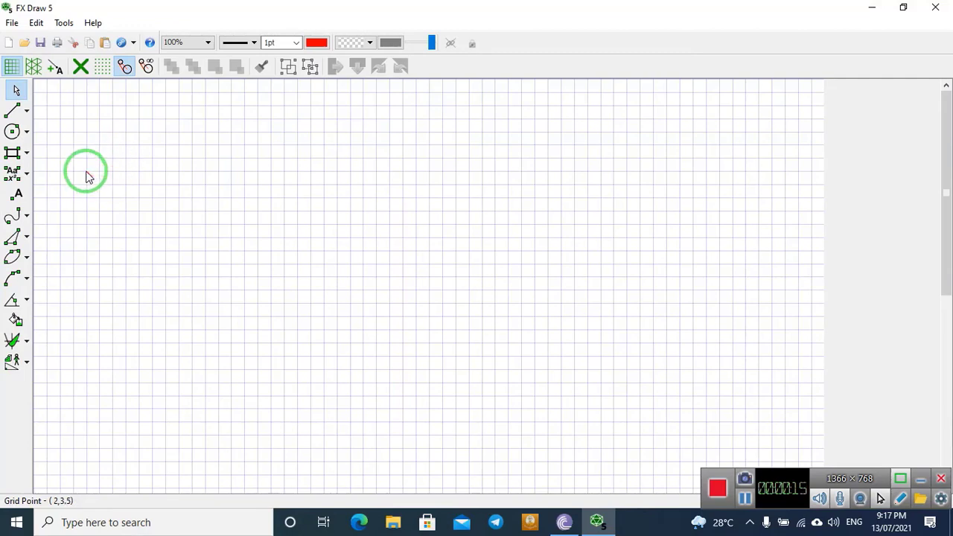
Draw a Centre/Radius Circle centred at about grid point (9.5, 4) and passing through about (12.5, 6.5).
{"action": "left_click", "coordinate": [18, 136]}
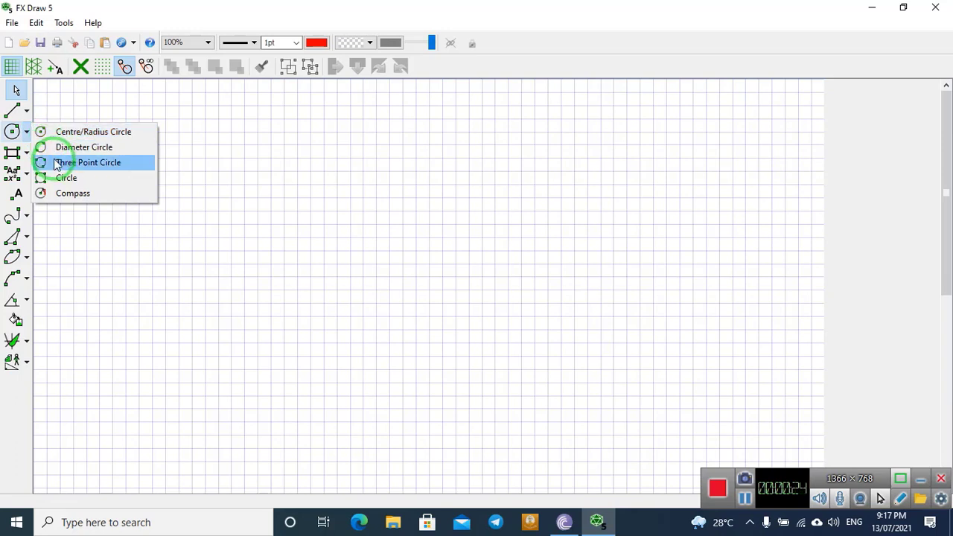
{"action": "left_click", "coordinate": [56, 134]}
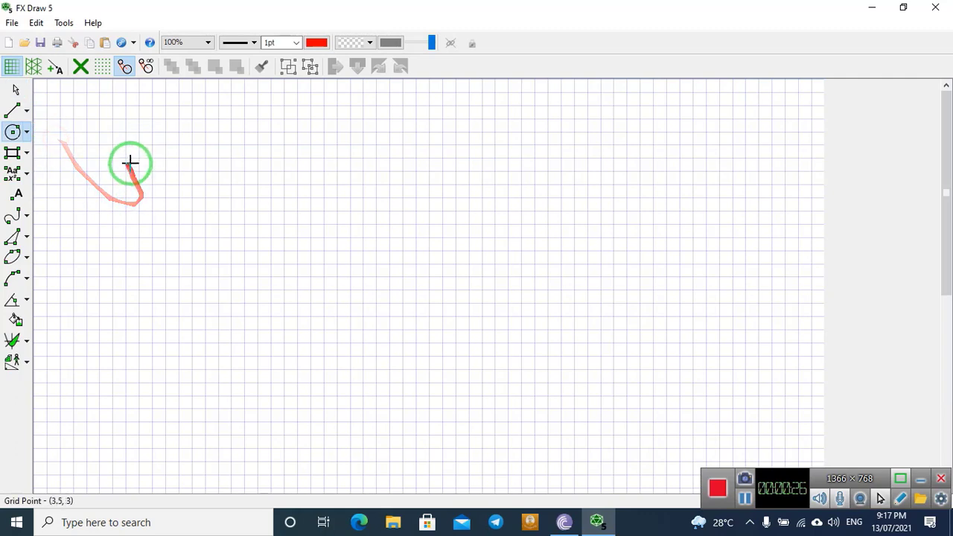
{"action": "left_click", "coordinate": [283, 185]}
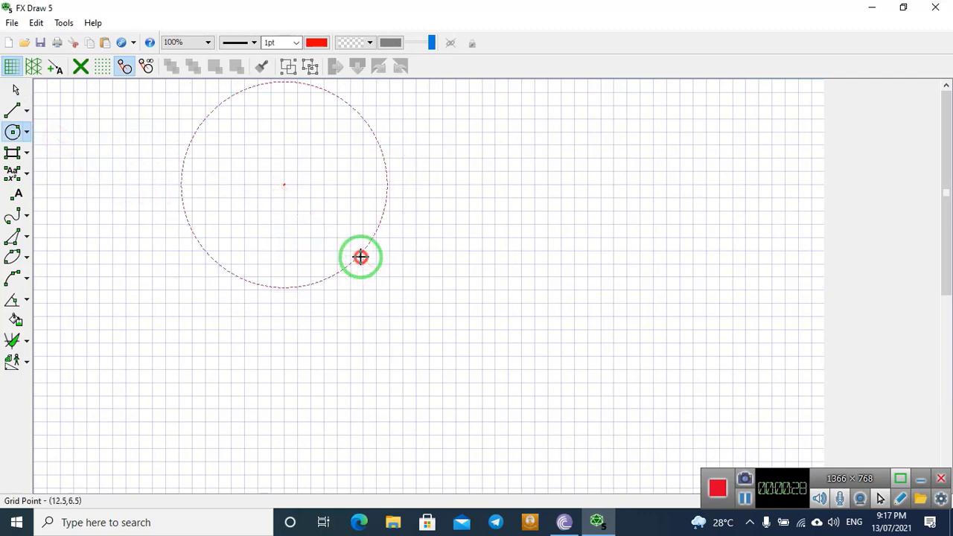
{"action": "left_click", "coordinate": [360, 255]}
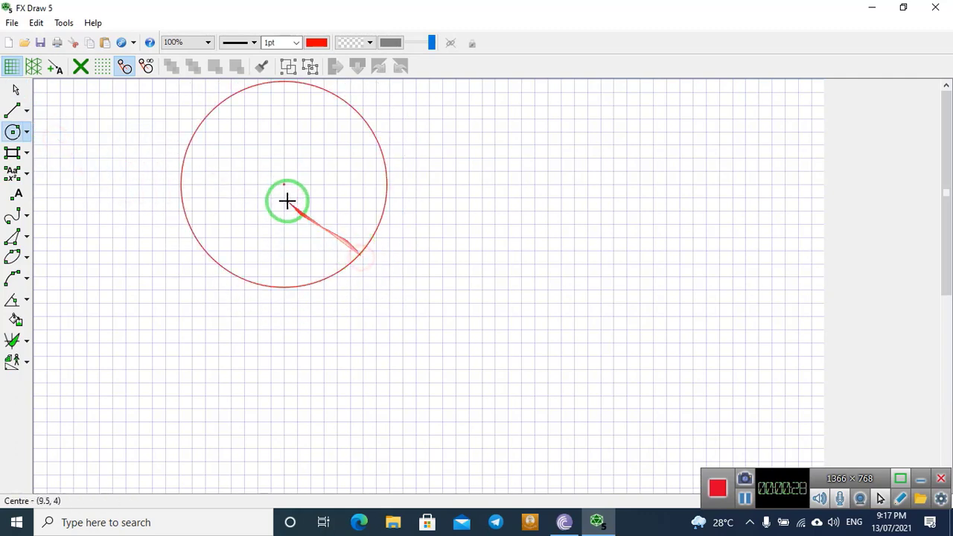
Select the circle and move it down and to the right so it sits fully inside the grid.
{"action": "left_click", "coordinate": [17, 90]}
{"action": "left_click_drag", "start_coordinate": [245, 142], "coordinate": [285, 278]}
{"action": "left_click_drag", "start_coordinate": [288, 238], "coordinate": [301, 277]}
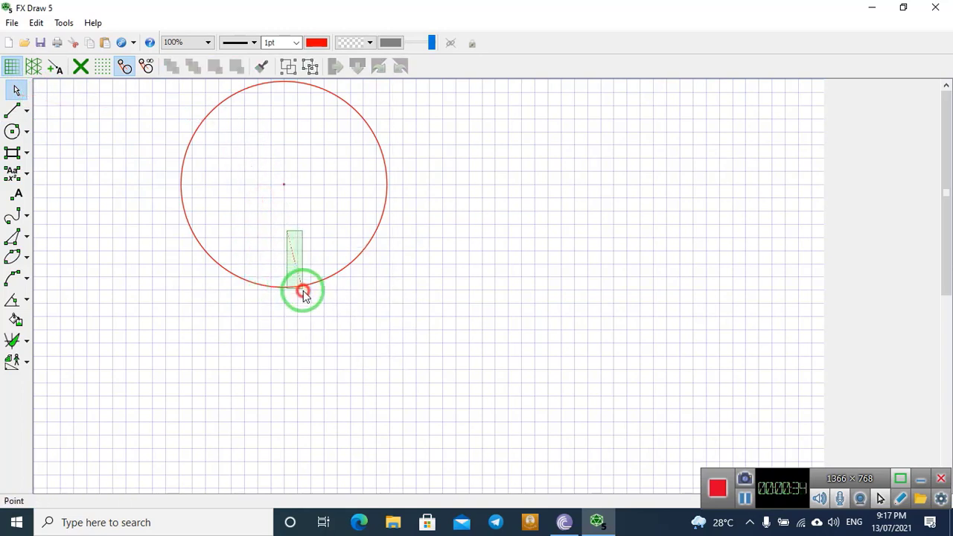
{"action": "left_click", "coordinate": [224, 275]}
{"action": "left_click_drag", "start_coordinate": [238, 283], "coordinate": [290, 397]}
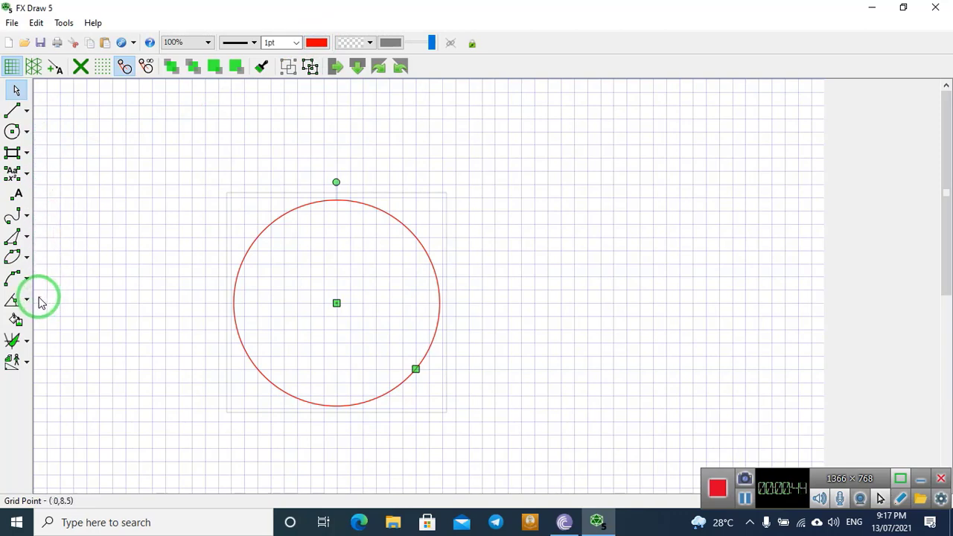
{"action": "left_click", "coordinate": [27, 155]}
{"action": "left_click", "coordinate": [27, 155]}
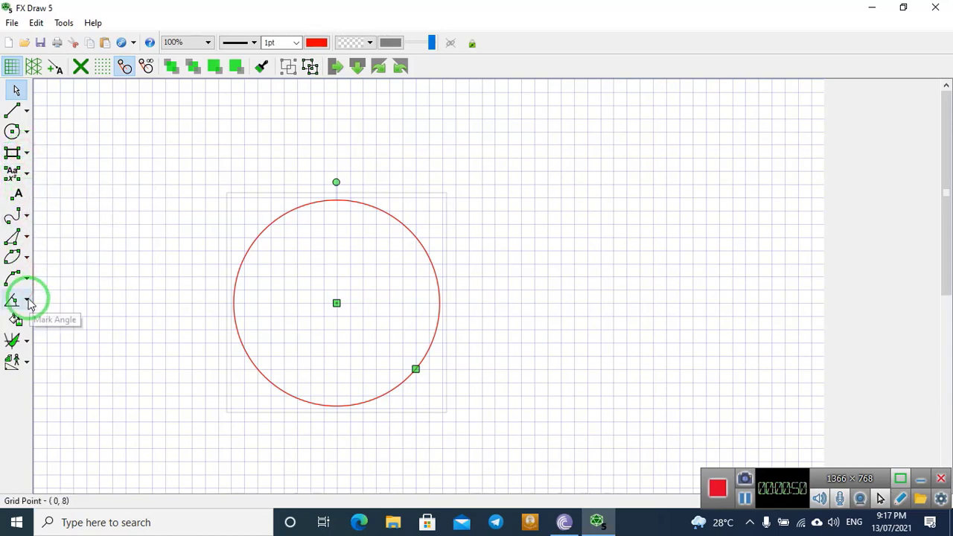
{"action": "left_click", "coordinate": [27, 362]}
{"action": "left_click", "coordinate": [18, 370]}
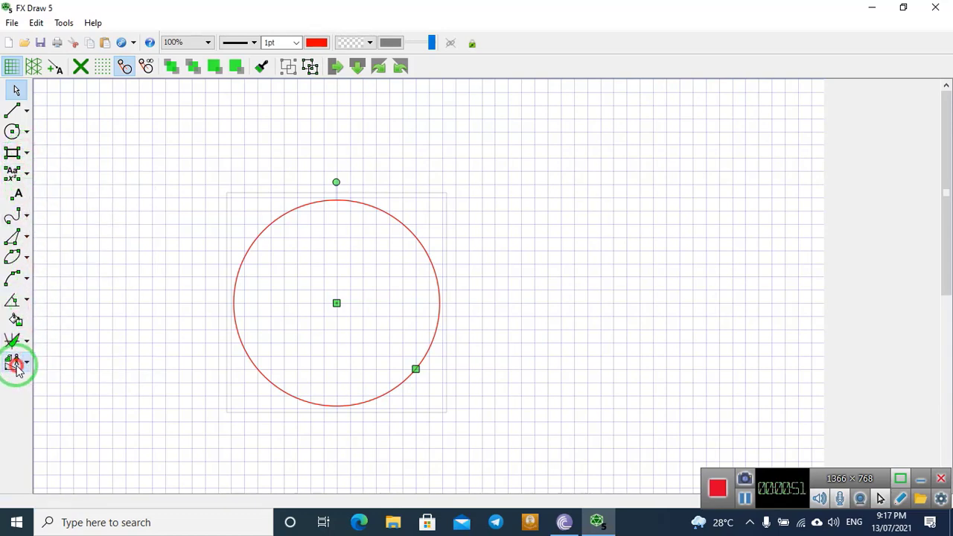
Draw a triangle inscribed in the circle, with vertices at the circle's upper left, right and lower left.
{"action": "left_click", "coordinate": [26, 238]}
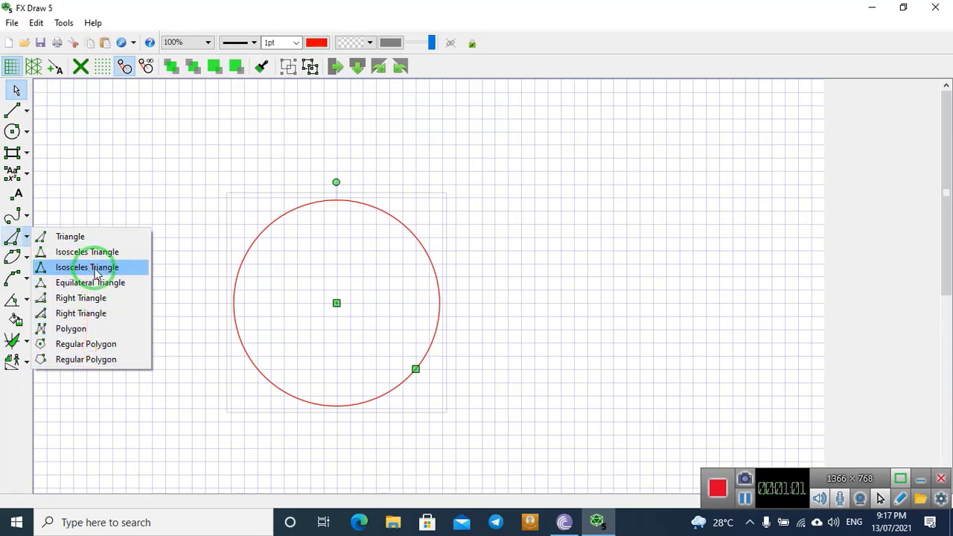
{"action": "left_click", "coordinate": [95, 236]}
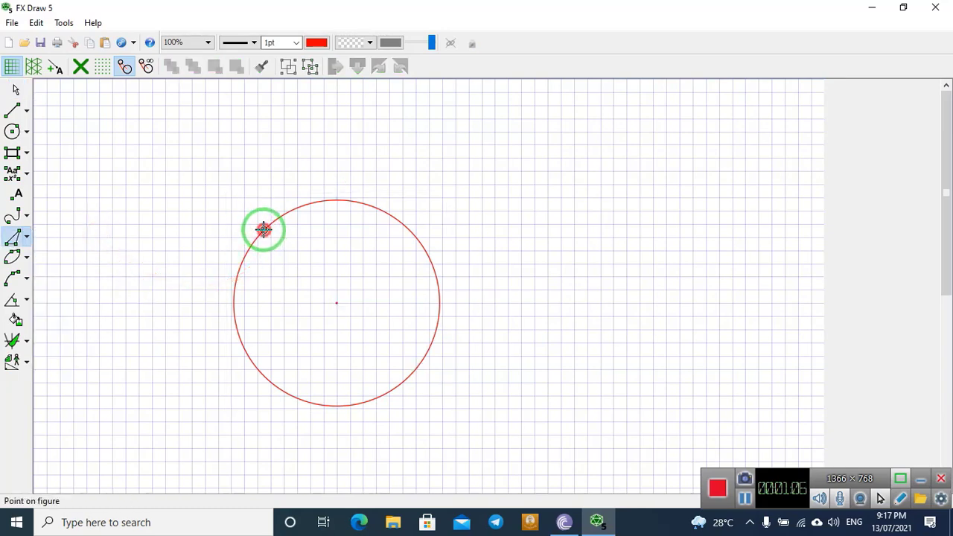
{"action": "left_click_drag", "start_coordinate": [264, 229], "coordinate": [438, 321]}
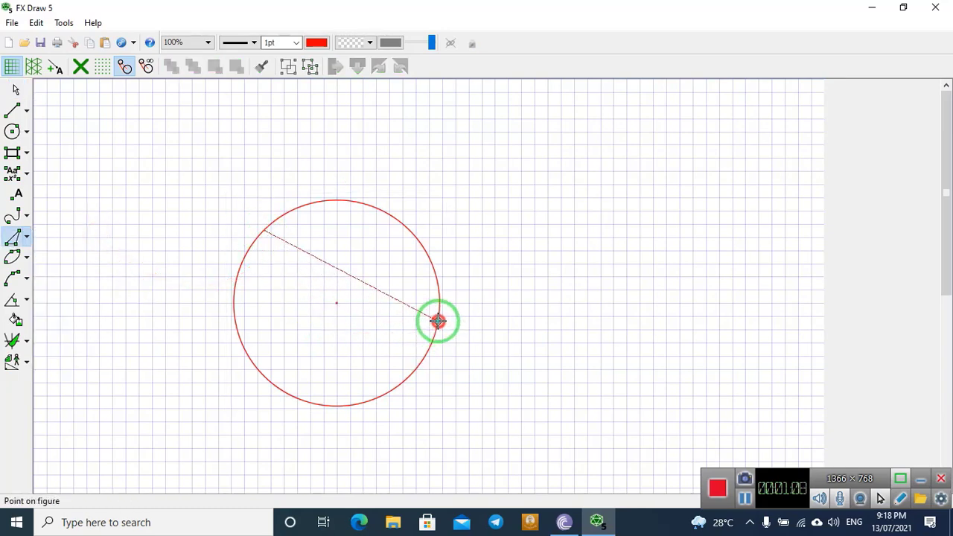
{"action": "left_click", "coordinate": [438, 321]}
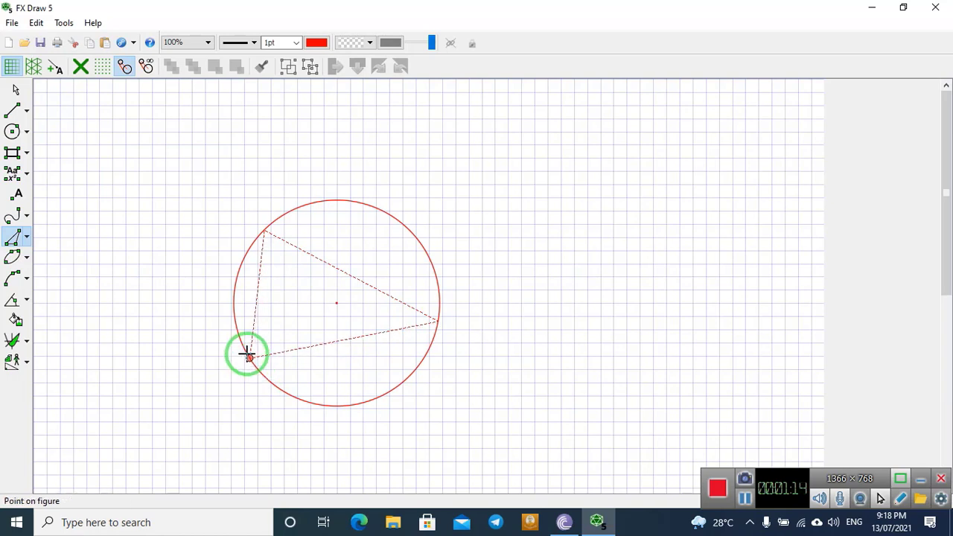
{"action": "double_click", "coordinate": [239, 334]}
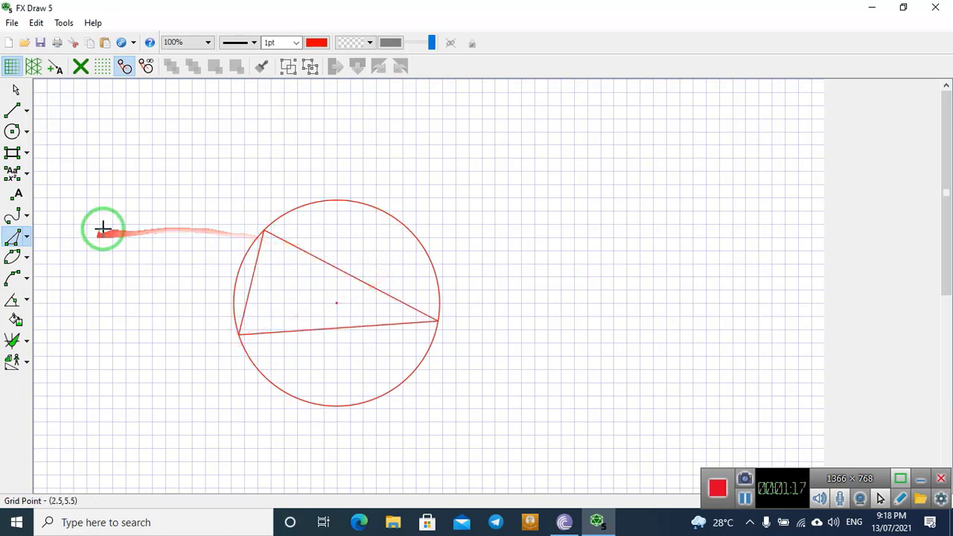
Label the triangle's upper-left vertex A, its right vertex B and its lower-left vertex C.
{"action": "left_click", "coordinate": [18, 195]}
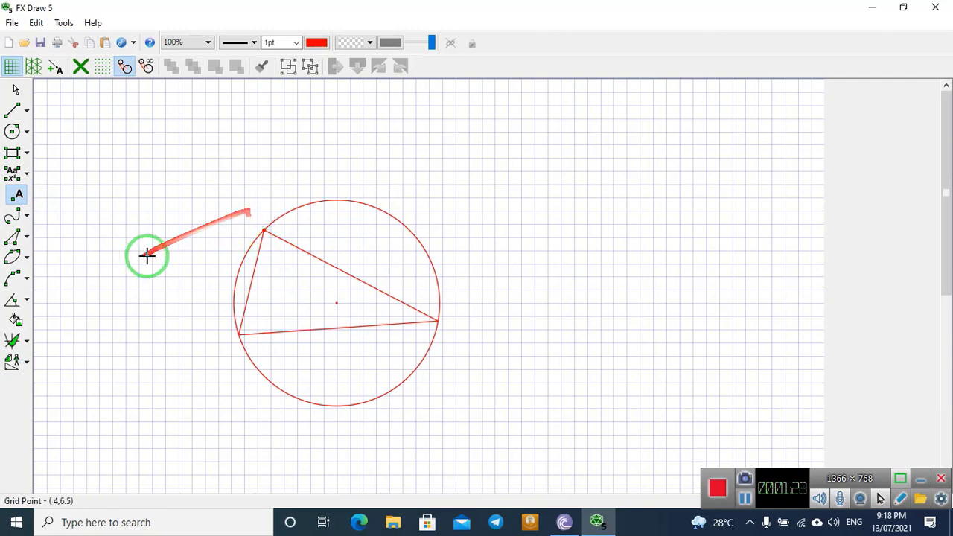
{"action": "left_click", "coordinate": [258, 226]}
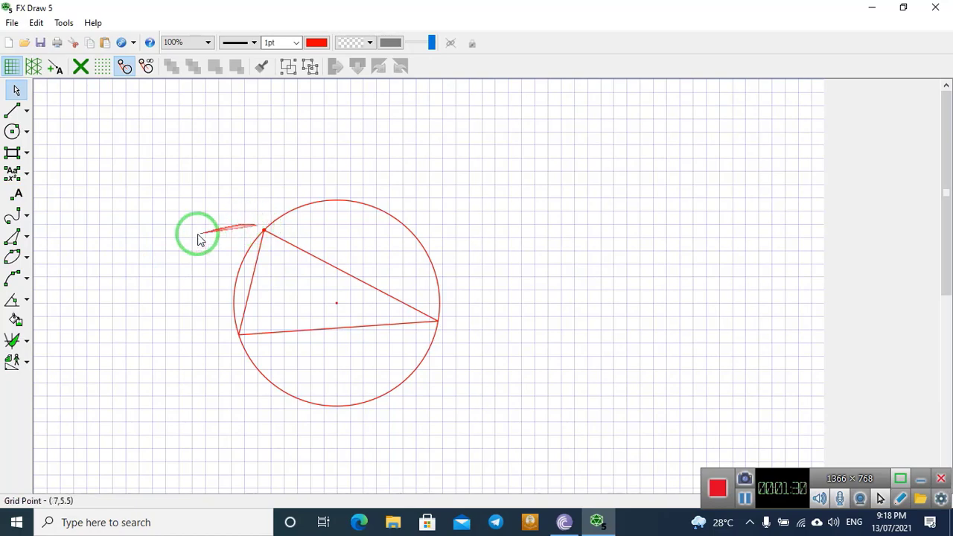
{"action": "left_click", "coordinate": [17, 194]}
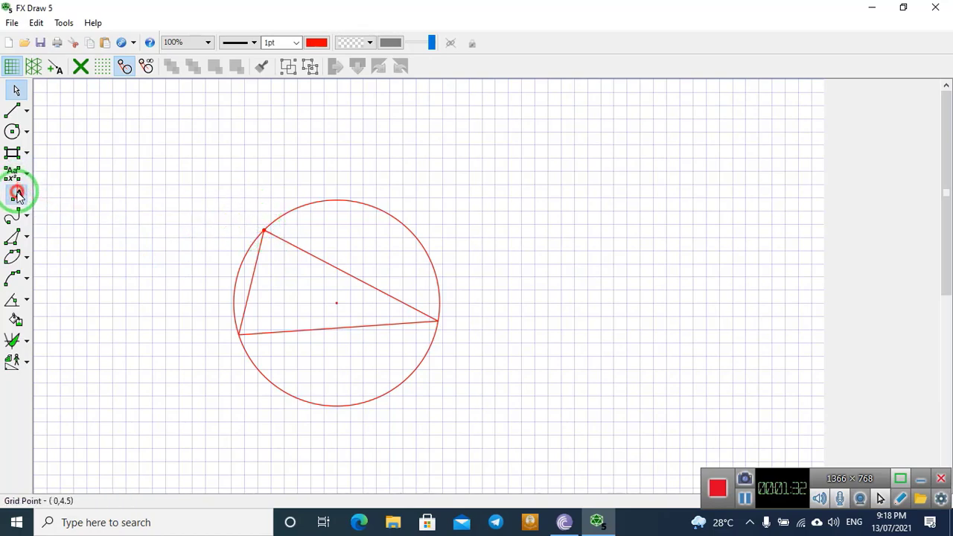
{"action": "left_click", "coordinate": [263, 230]}
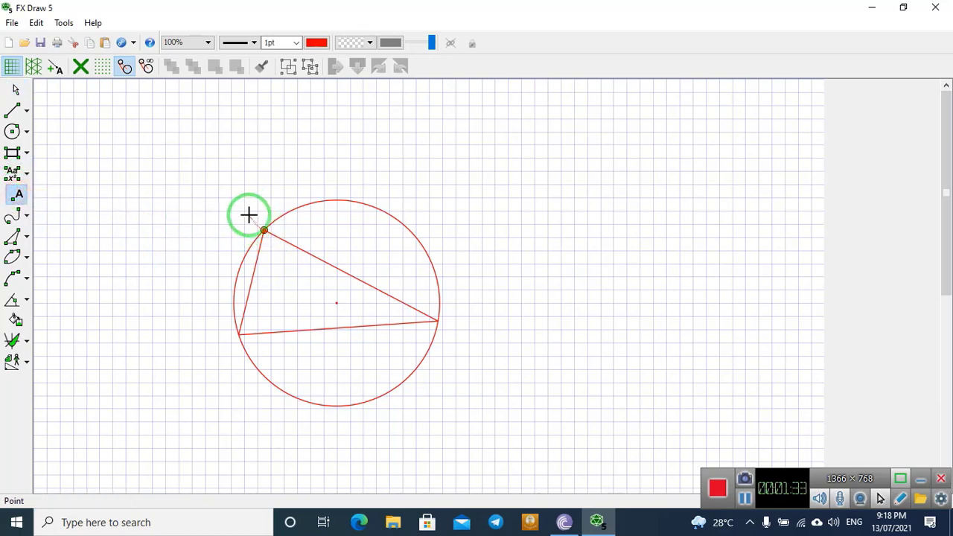
{"action": "type", "text": "A"}
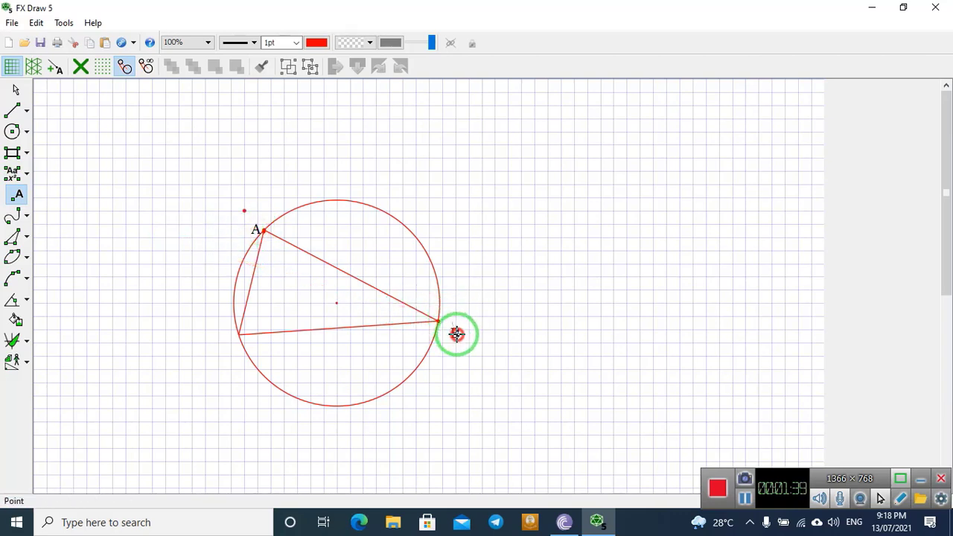
{"action": "left_click", "coordinate": [449, 321]}
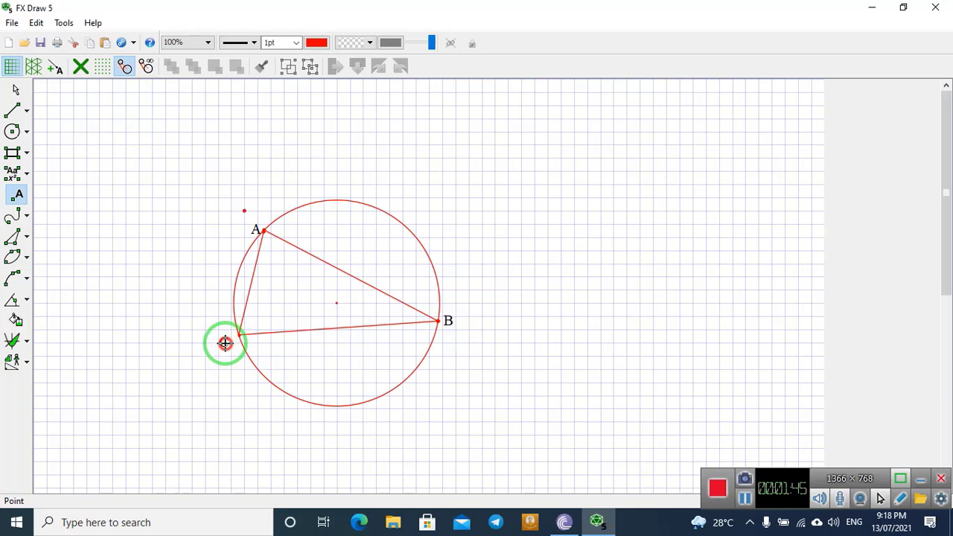
{"action": "left_click", "coordinate": [225, 342]}
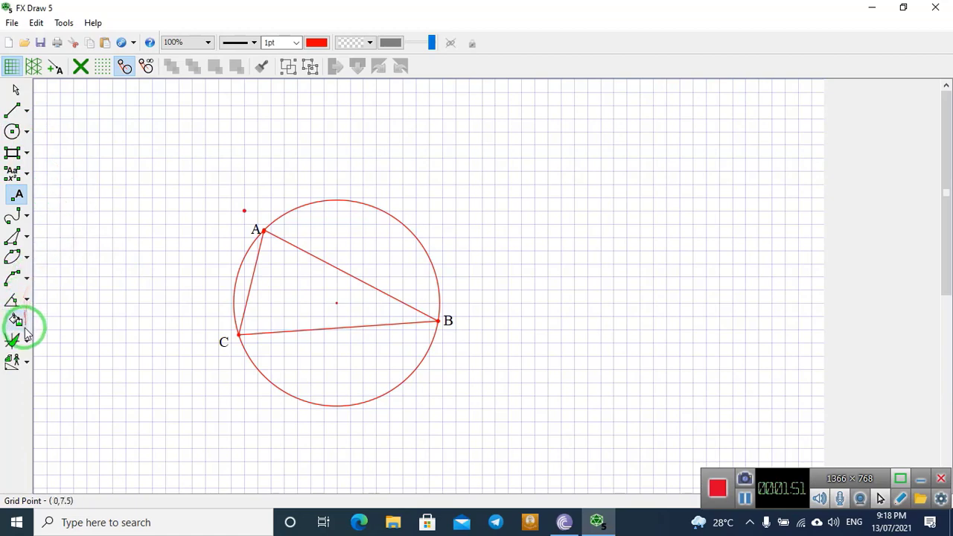
Mark the interior angles of the triangle at vertices C, A and B with the Mark Angle tool.
{"action": "left_click", "coordinate": [27, 300]}
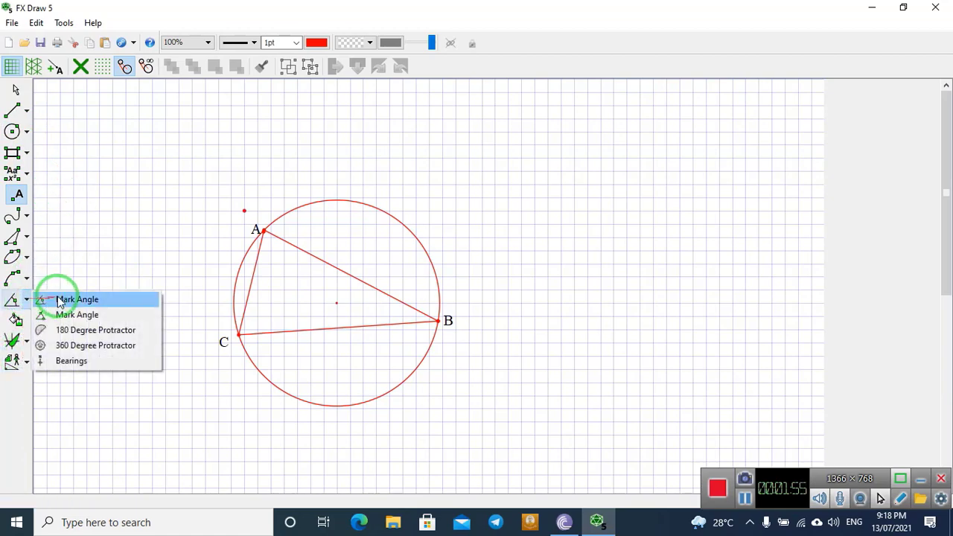
{"action": "left_click", "coordinate": [60, 301]}
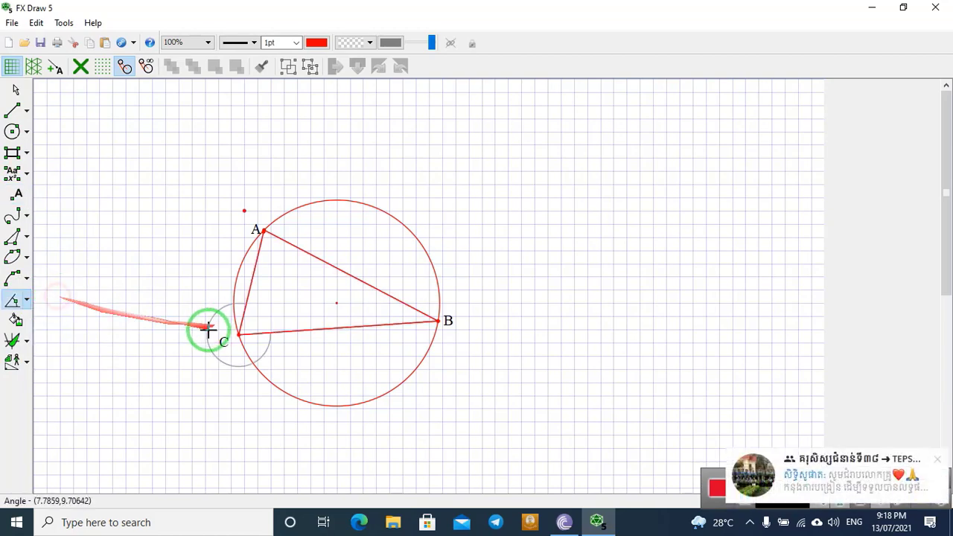
{"action": "left_click", "coordinate": [247, 325]}
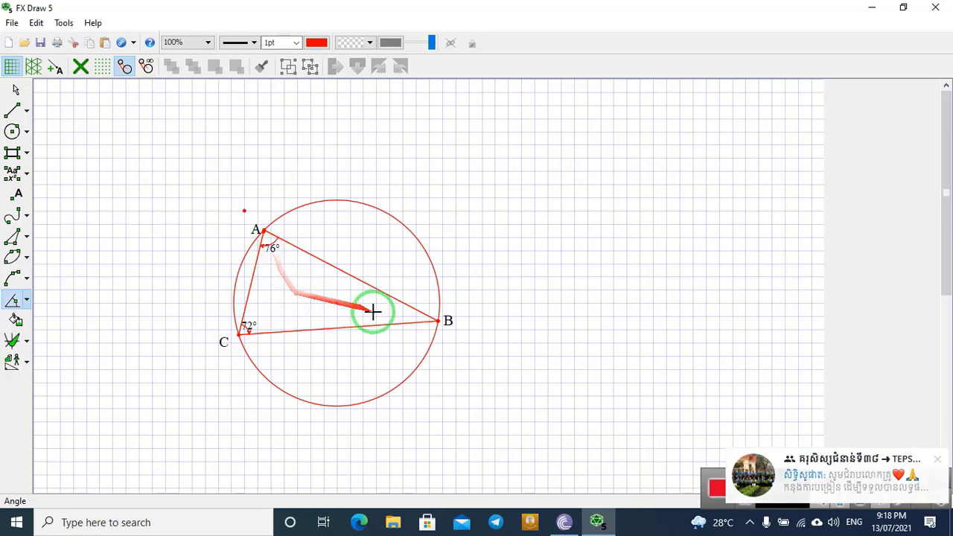
{"action": "left_click", "coordinate": [404, 313]}
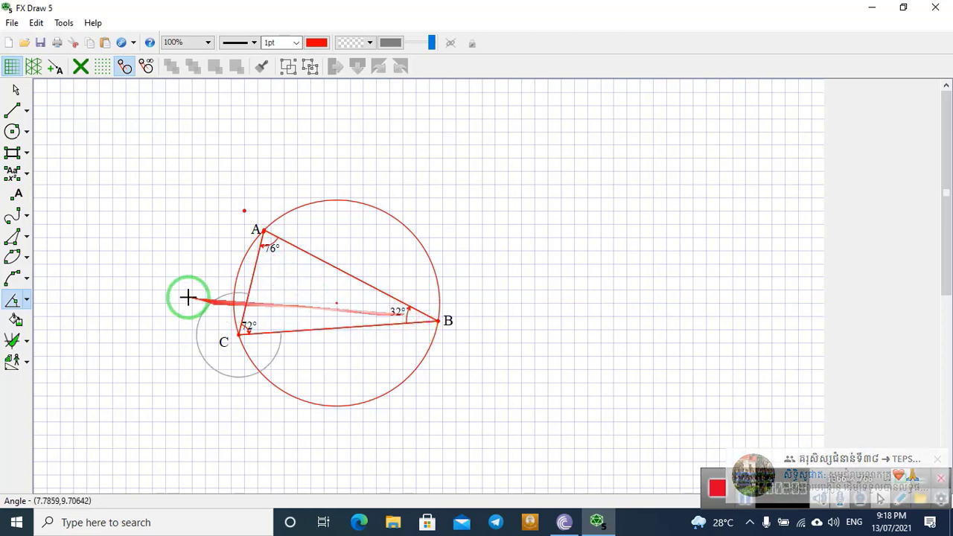